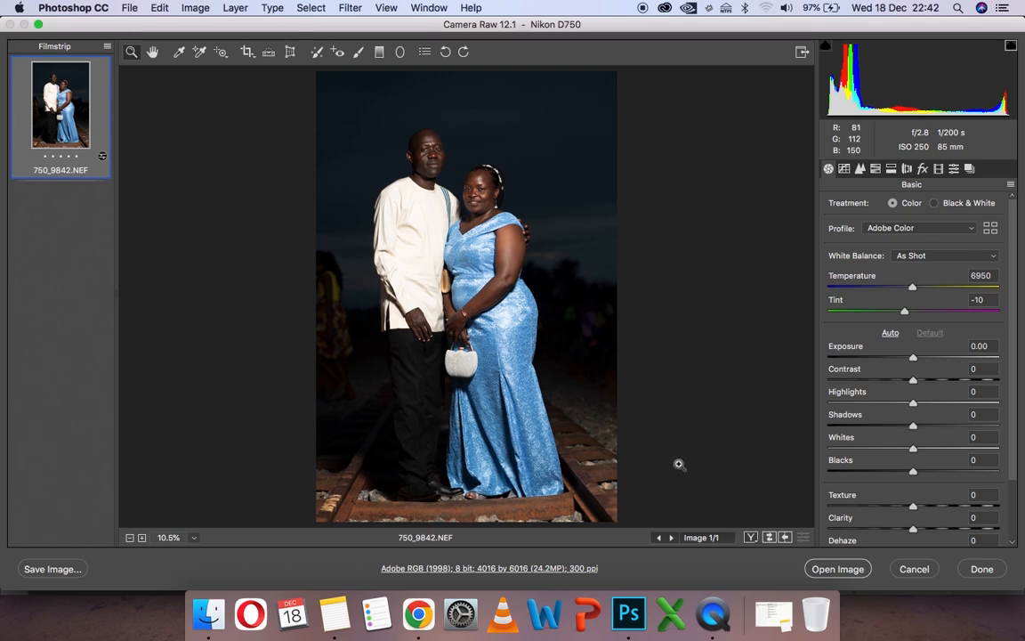
- Apply automatic tone adjustments to the raw photo and set its white balance to temperature 5400 and tint 0
click(889, 333)
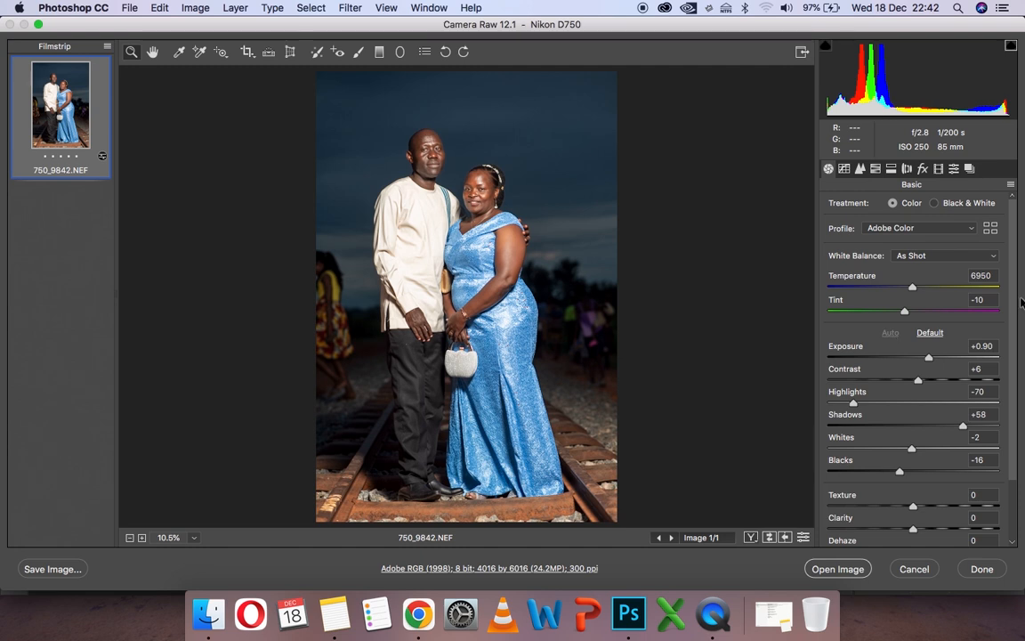
click(987, 300)
text(0)
drag(912, 289, 888, 290)
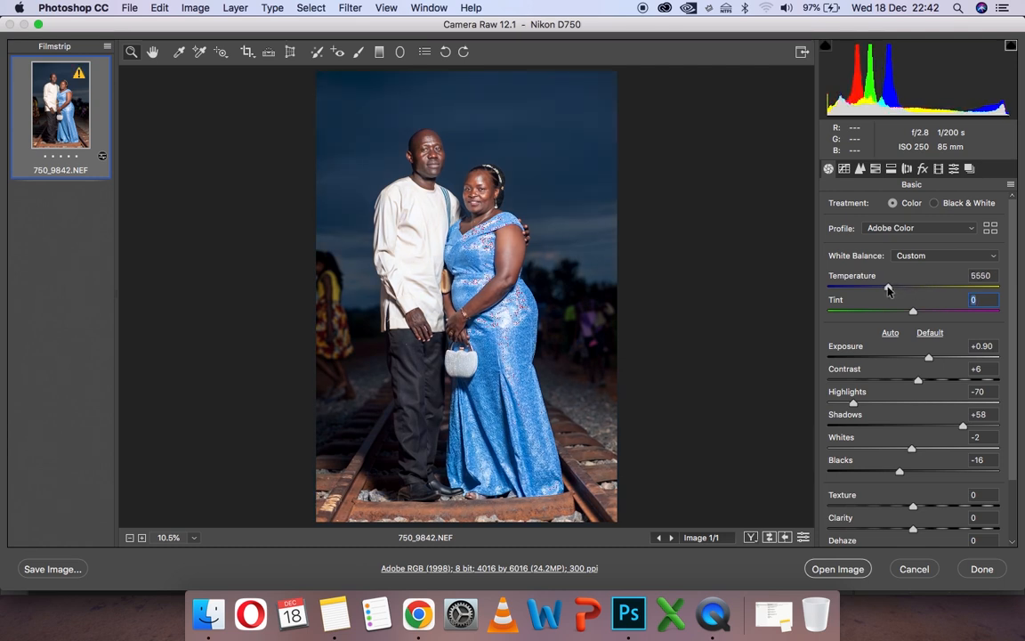
click(886, 289)
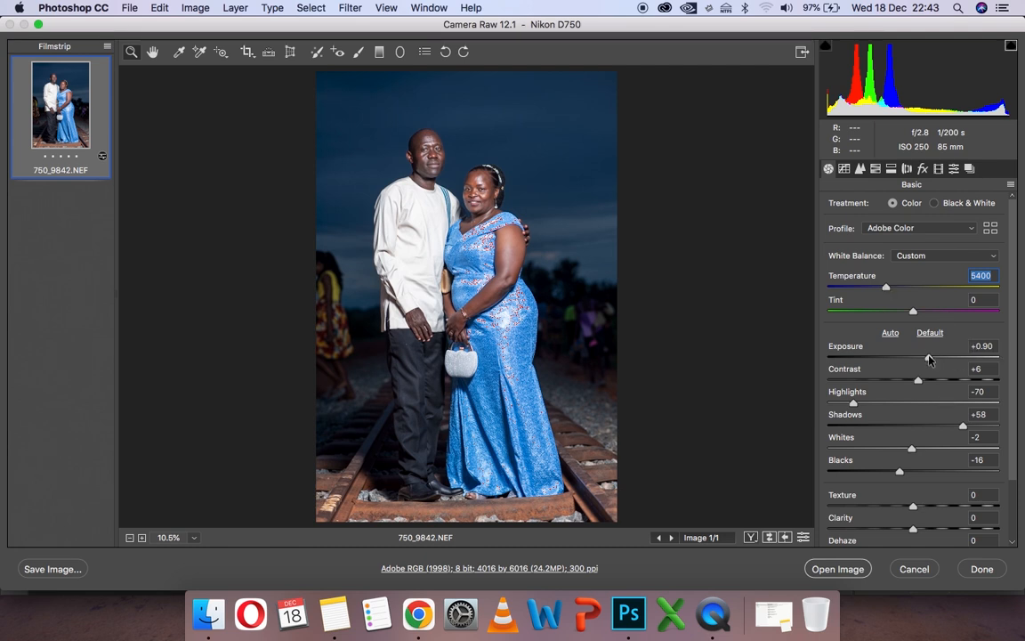
- Set the raw photo's exposure to +0.30, vibrance to +60 and saturation to 0
drag(929, 359, 918, 359)
click(919, 358)
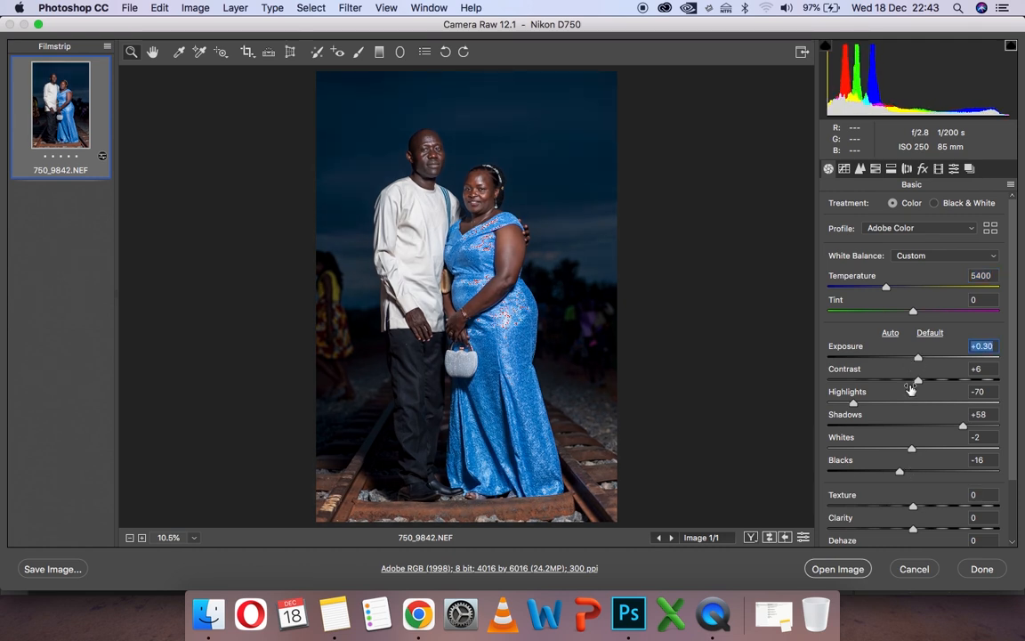
scroll(958, 495, down, 3)
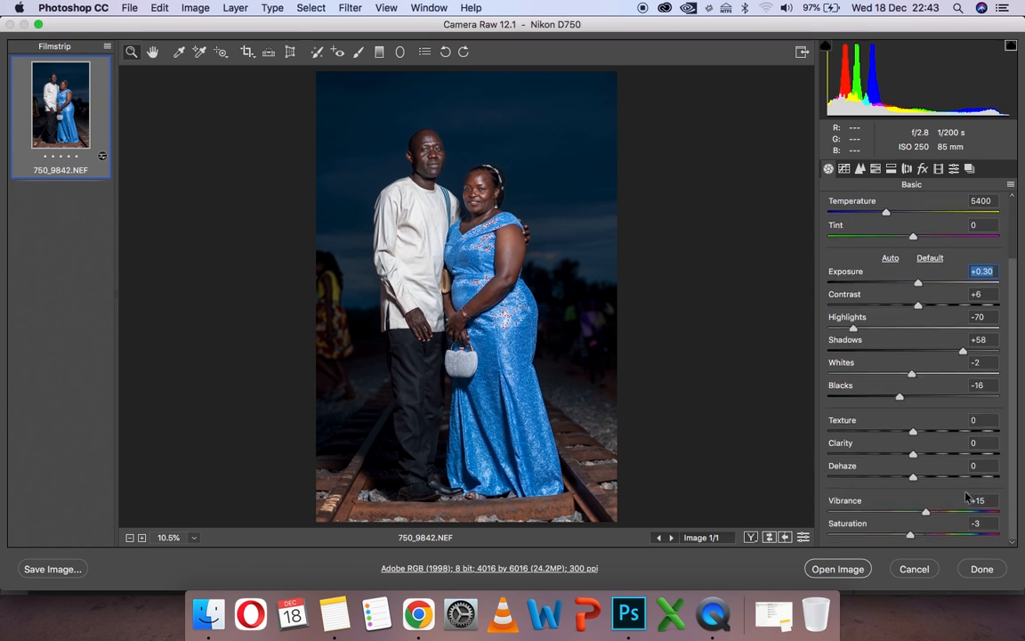
click(992, 500)
text(60)
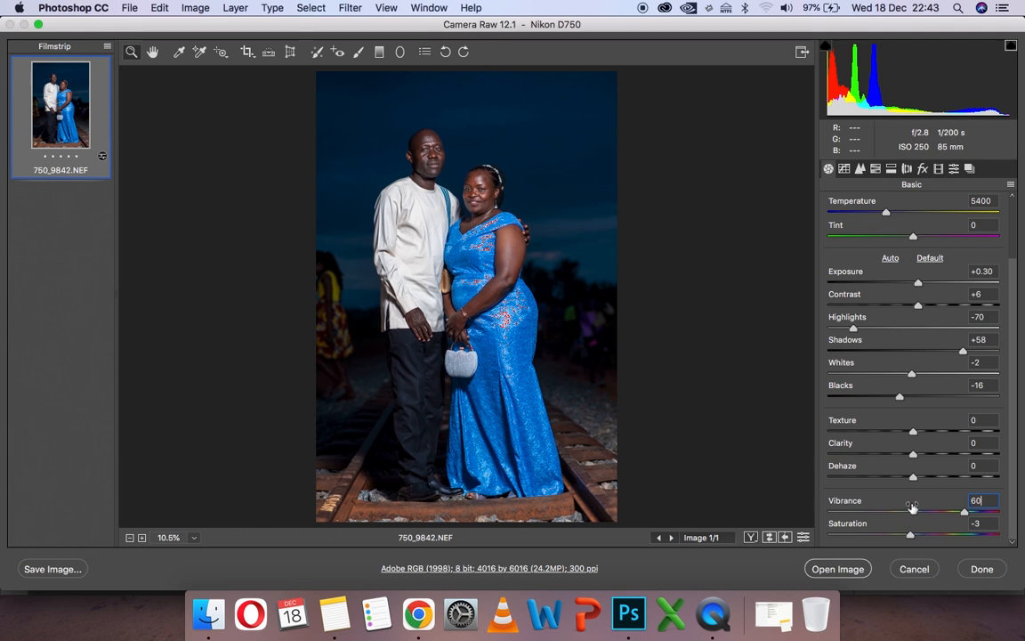
click(984, 523)
text(0)
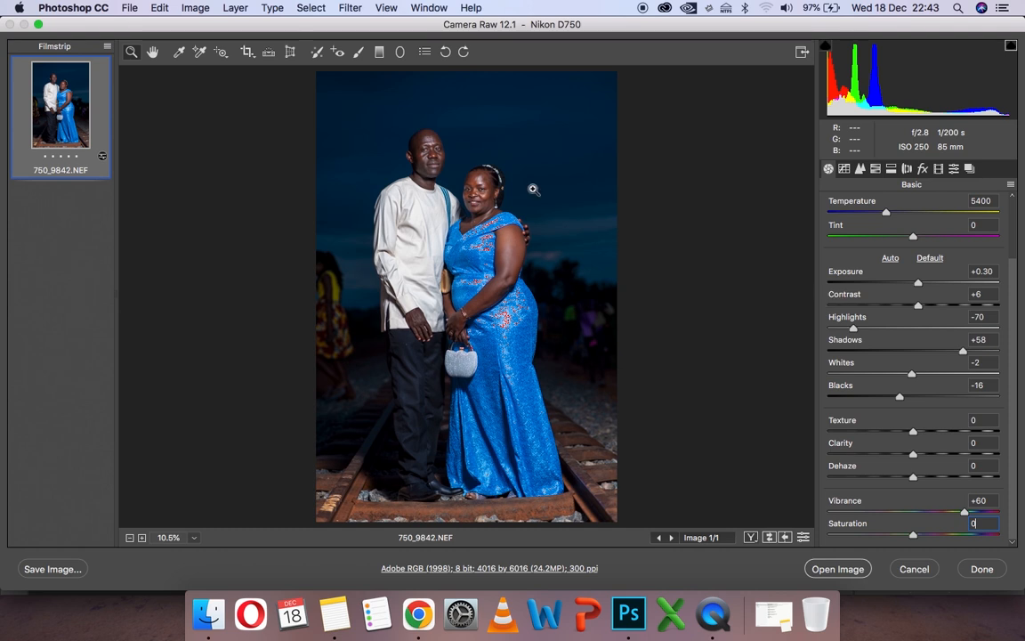
- Lower the highlights to -100 and the whites to -10
click(485, 201)
click(440, 189)
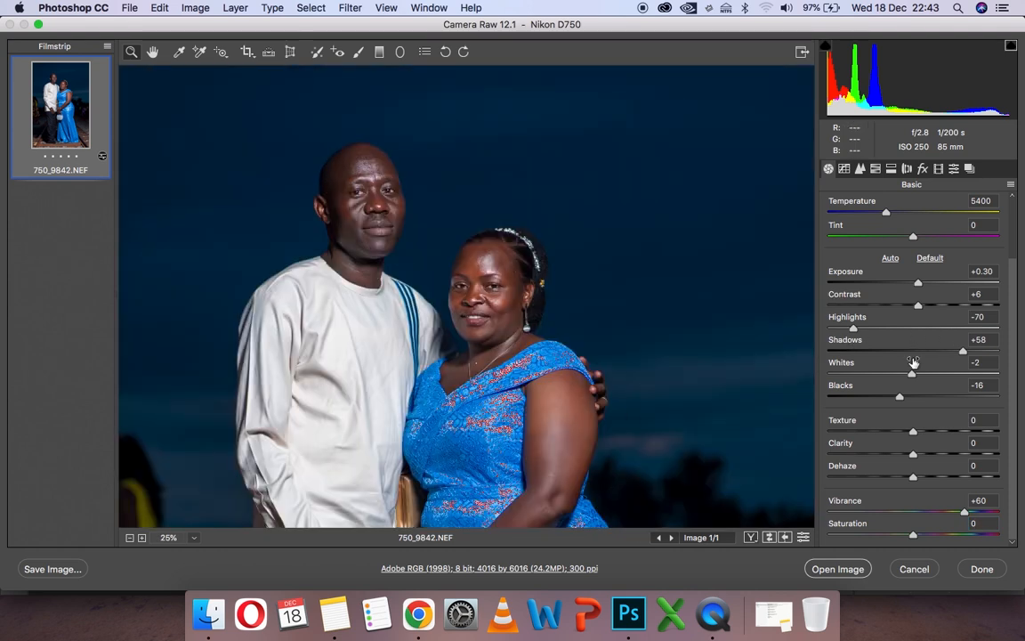
drag(853, 329, 826, 332)
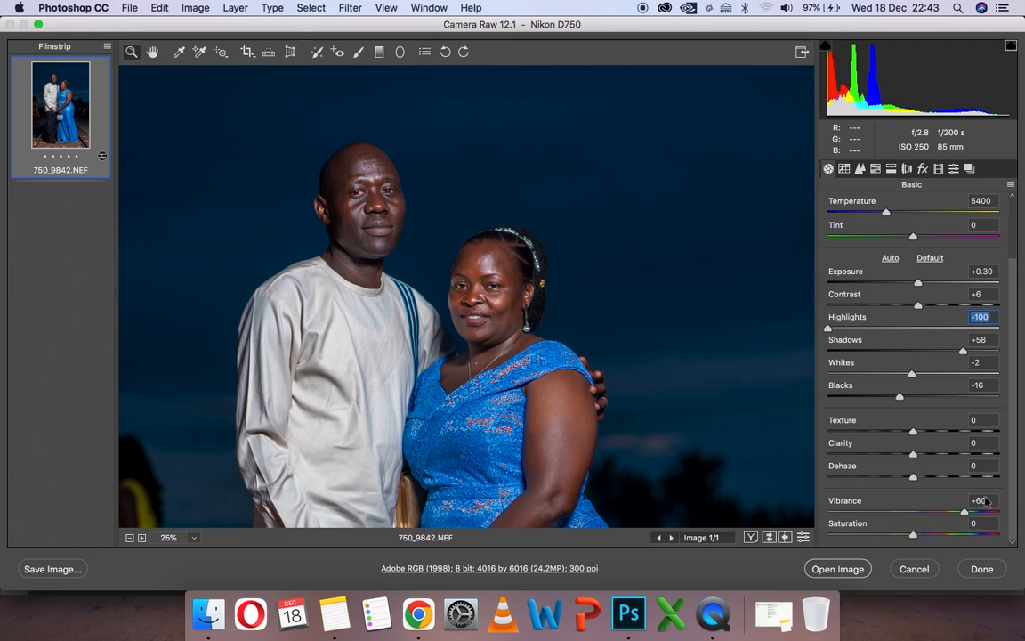
click(193, 538)
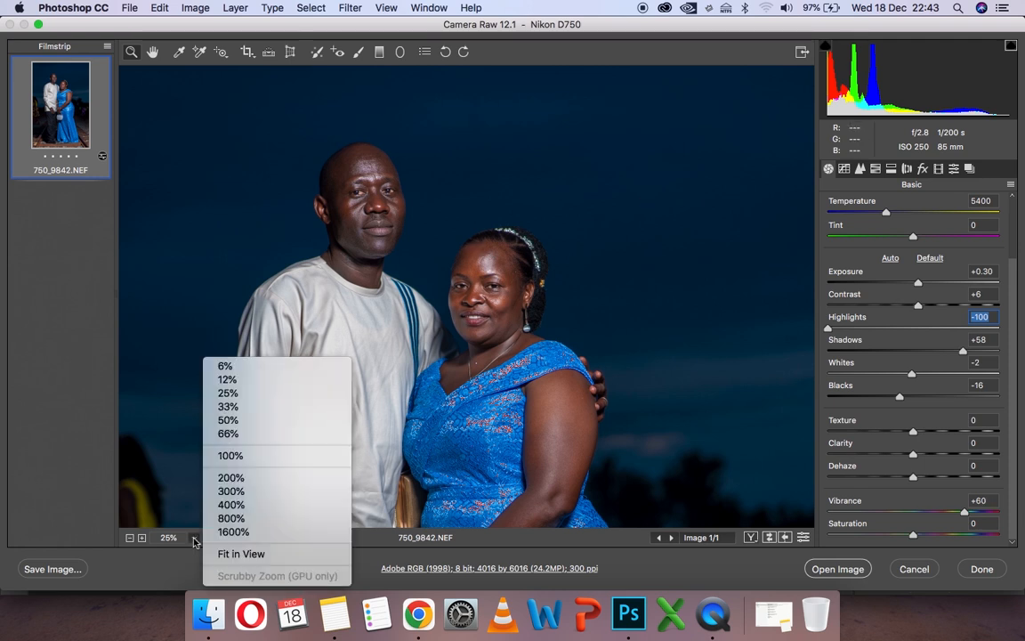
click(234, 555)
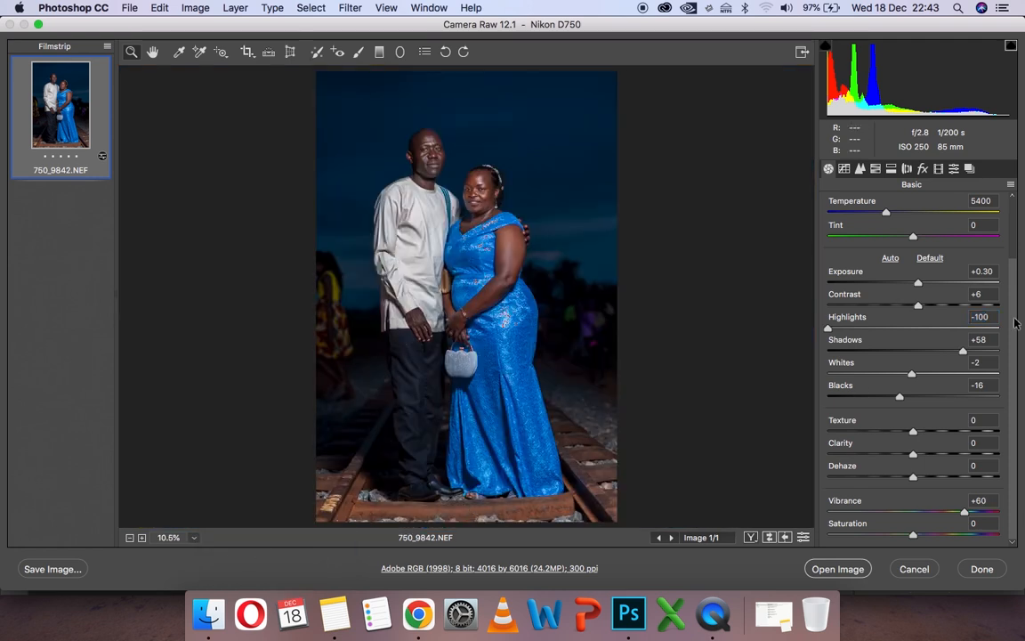
drag(910, 373, 904, 373)
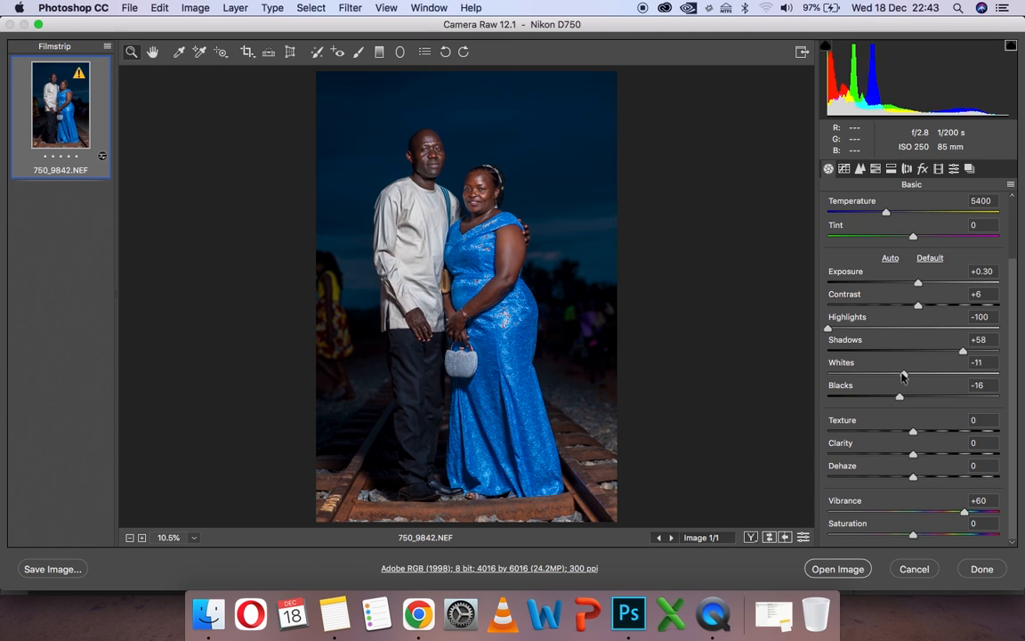
- Set the sharpening amount to 70 in the photo's detail settings
click(860, 170)
click(982, 216)
text(70)
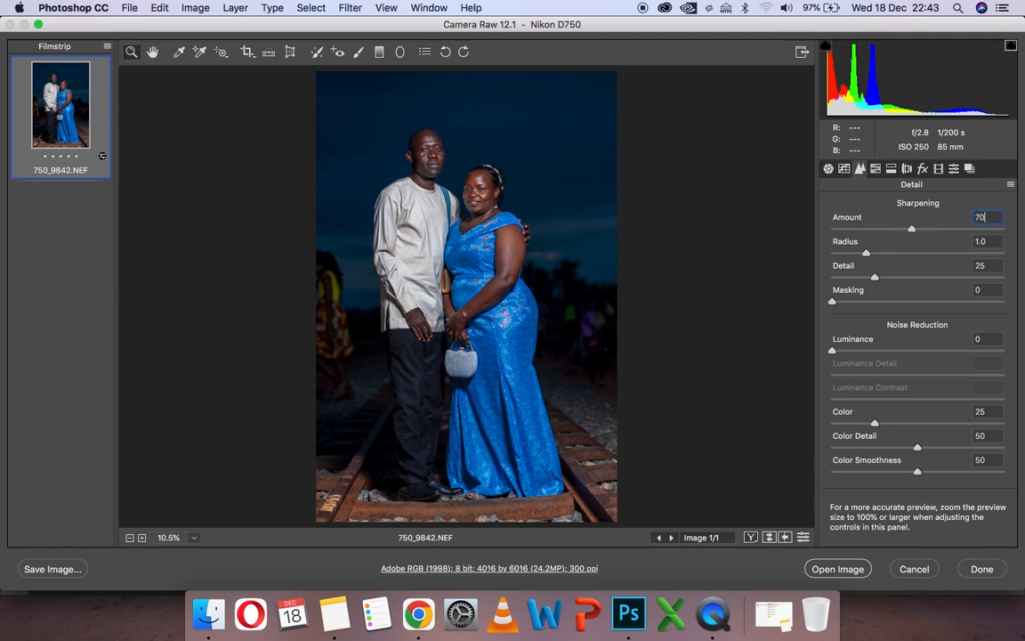
key(BackSpace)
key(BackSpace)
text(8)
text(70)
- Set the luminance noise reduction to 35 while checking the man's neck and collar close up
click(407, 169)
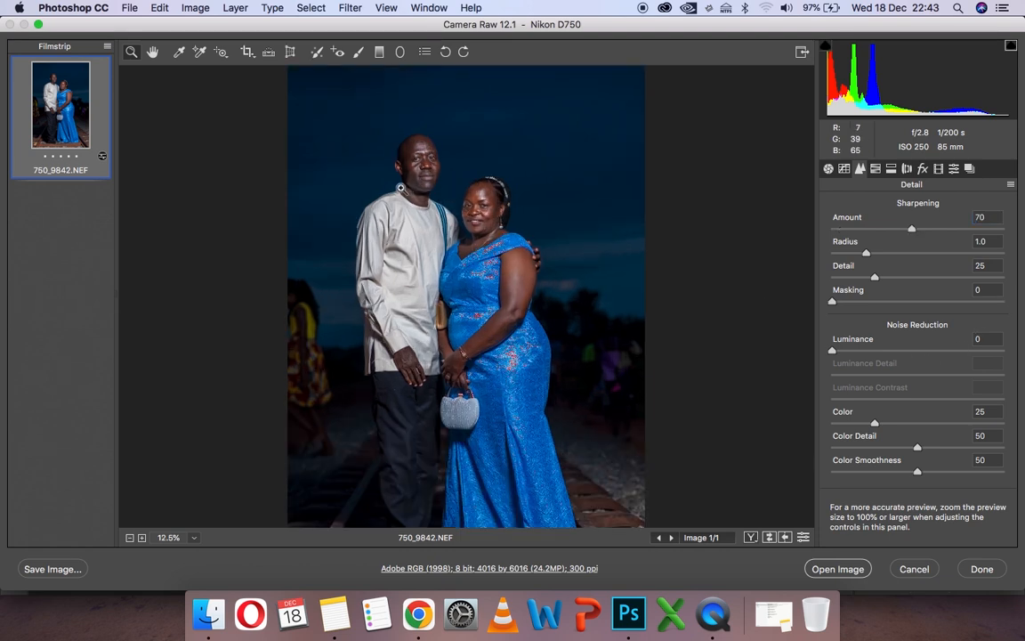
click(401, 188)
click(399, 321)
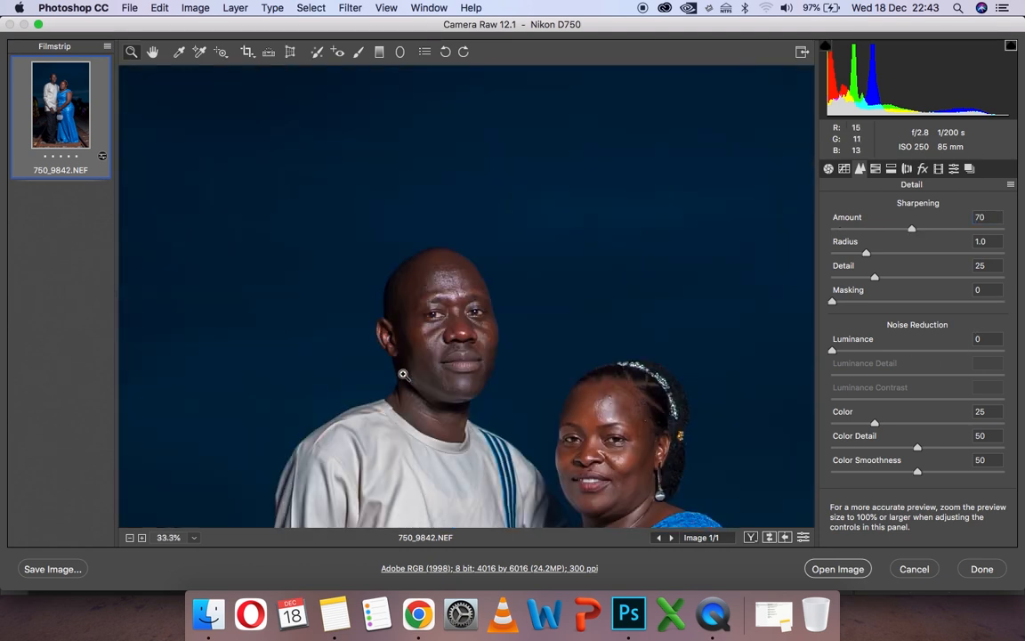
scroll(404, 374, down, 2)
click(472, 360)
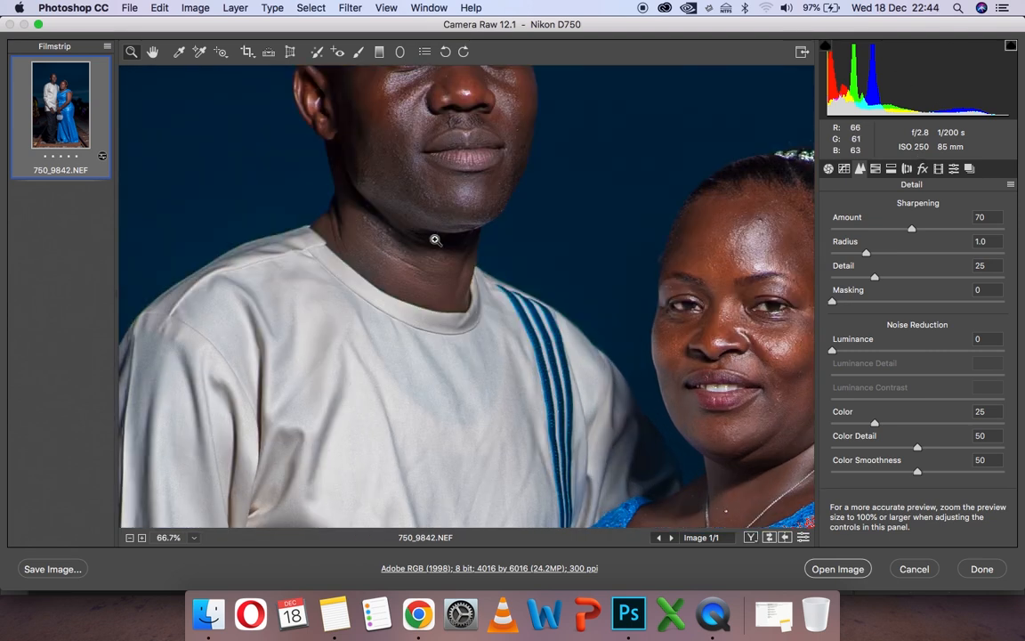
click(325, 216)
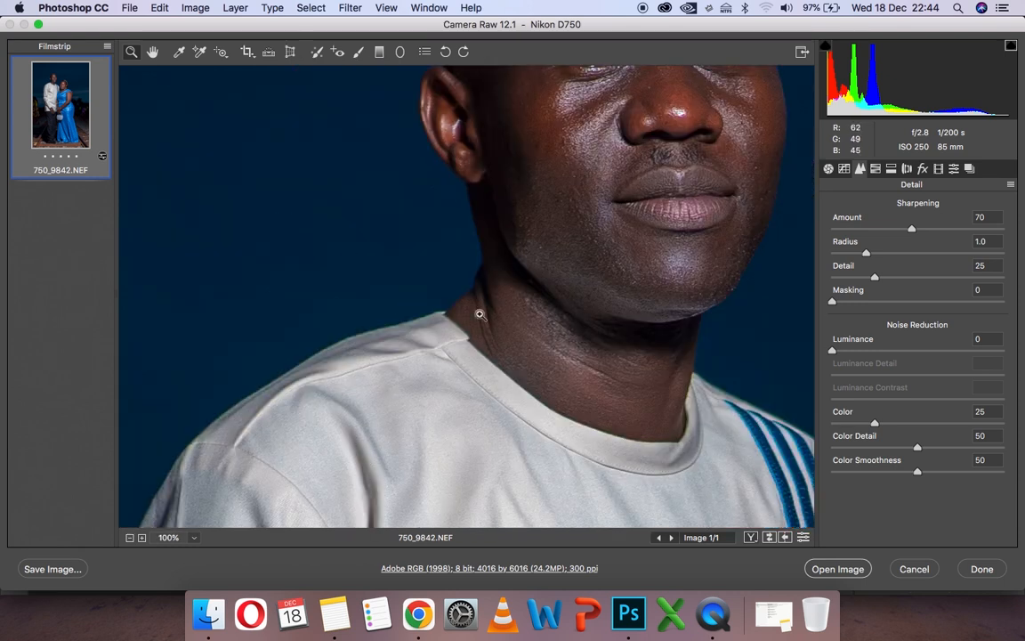
click(449, 316)
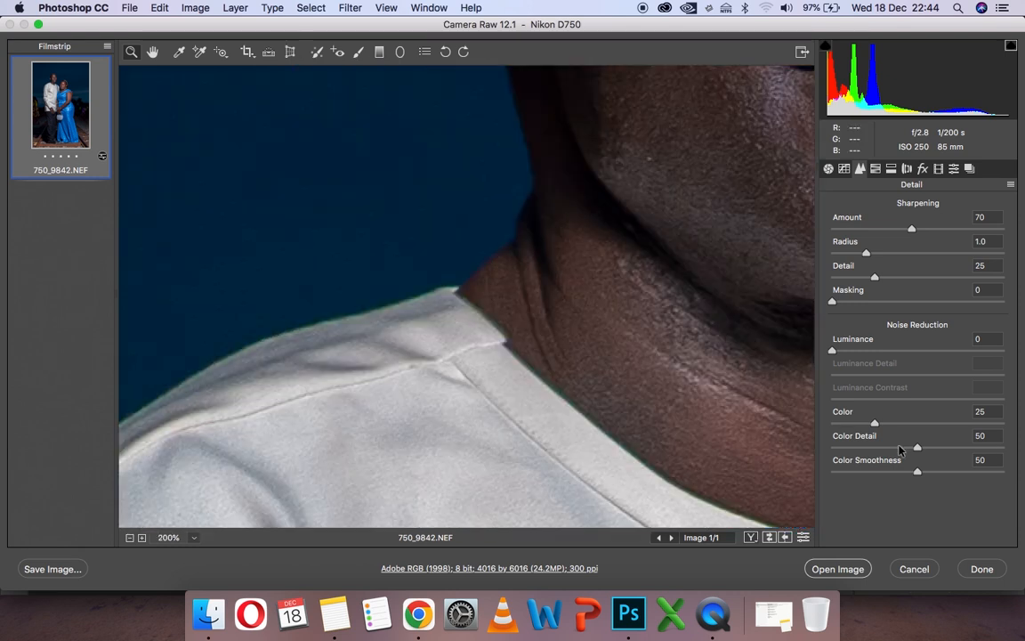
click(988, 340)
text(3)
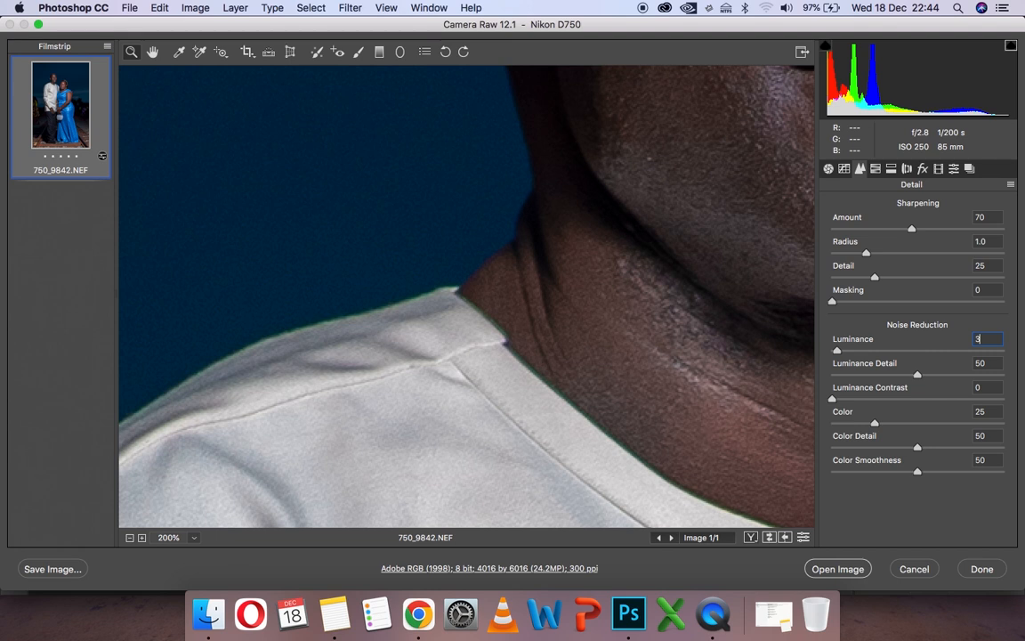
text(0)
key(BackSpace)
text(5)
click(193, 538)
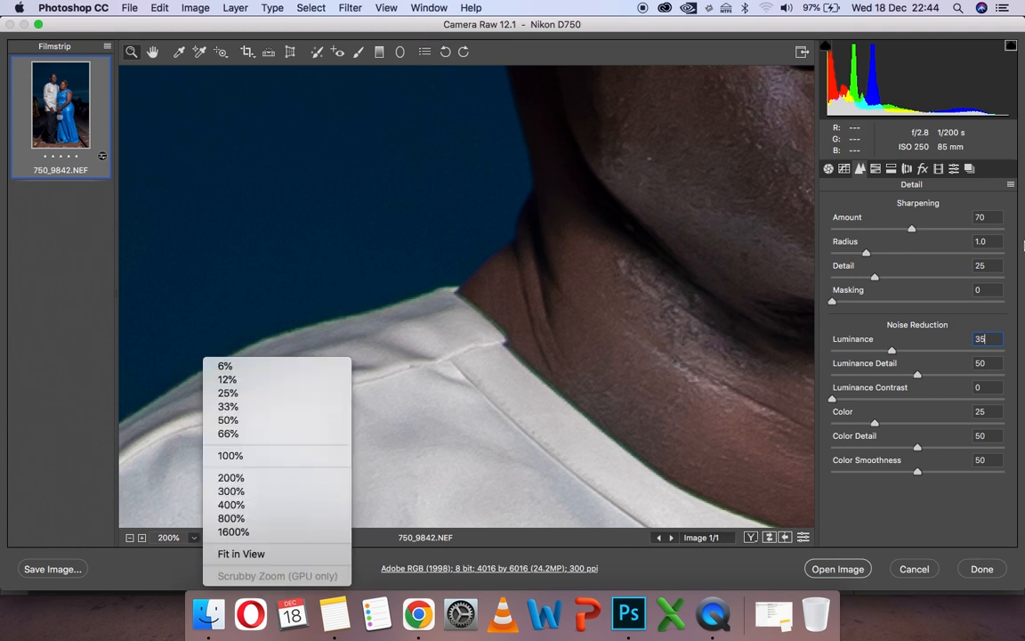
- Set the sharpening detail to 60 and fit the whole photo in the view
click(986, 267)
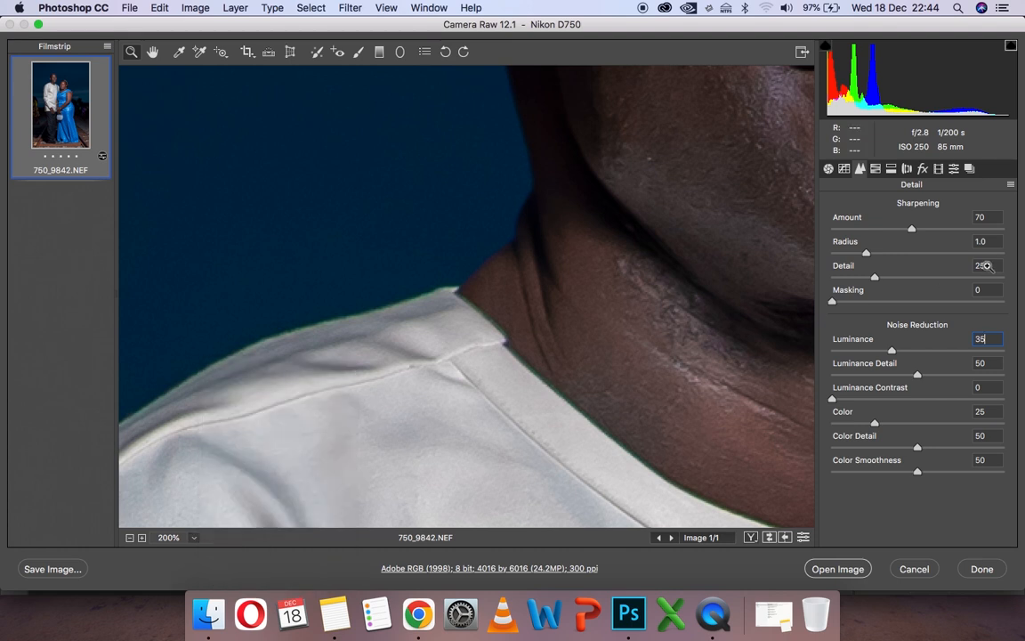
click(989, 266)
double_click(993, 267)
text(60)
click(193, 537)
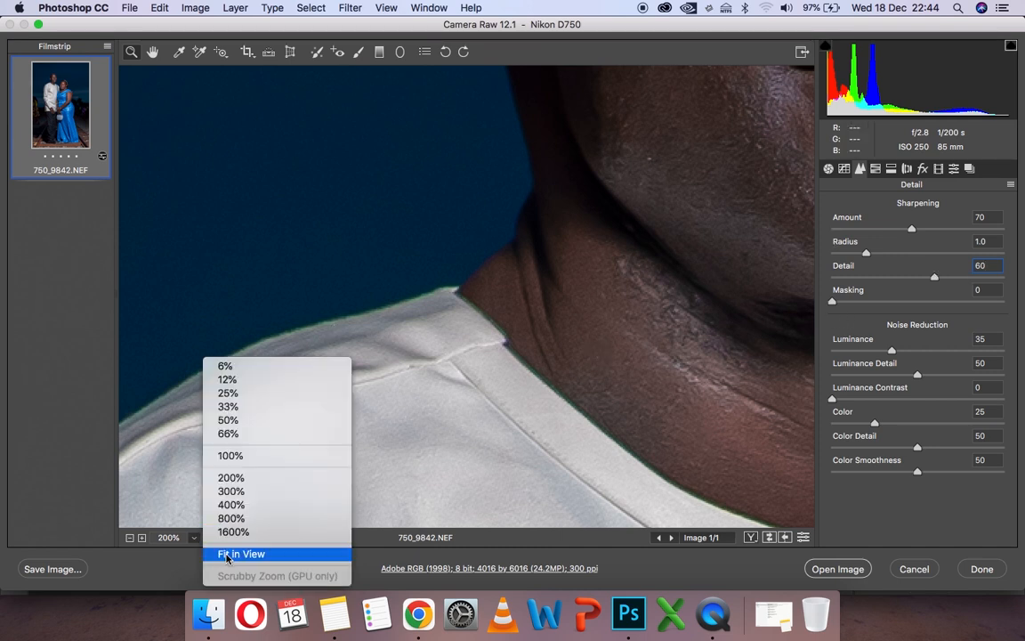
click(228, 553)
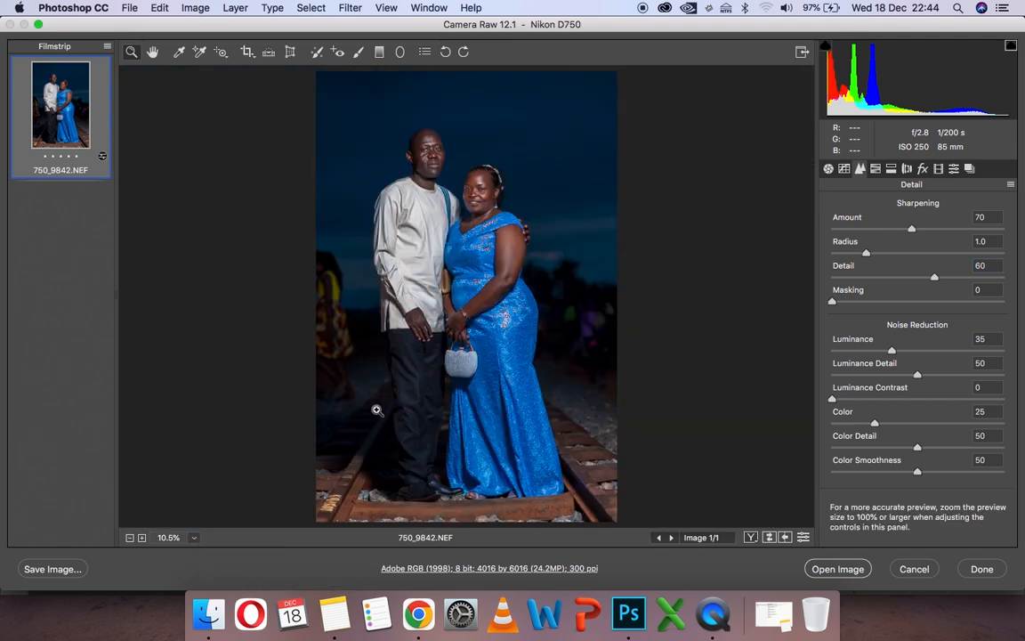
- Open the adjusted raw photo in Photoshop for further editing
click(850, 570)
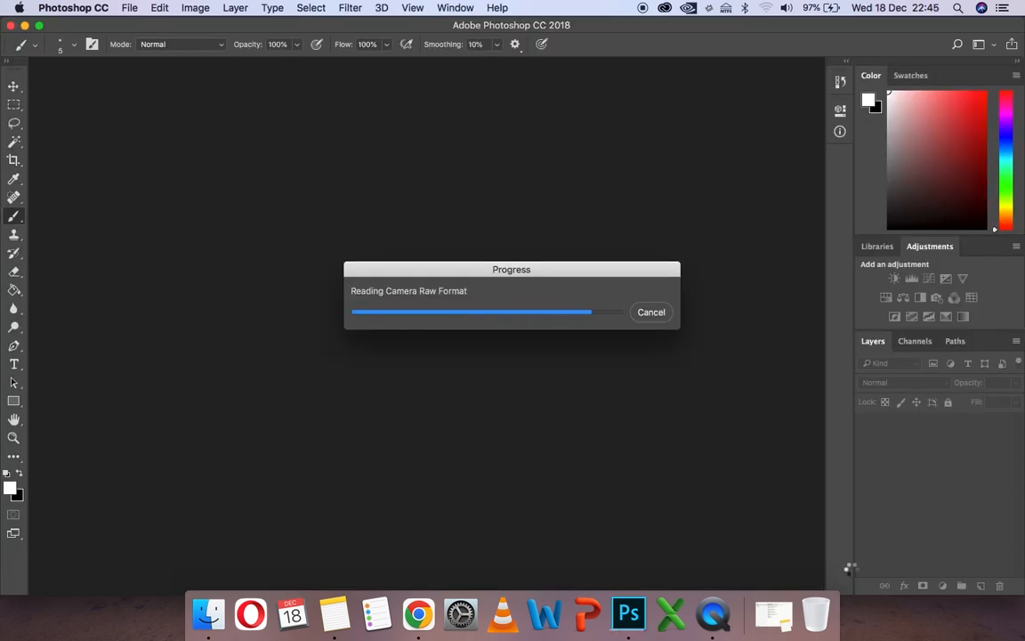
key(z)
click(419, 217)
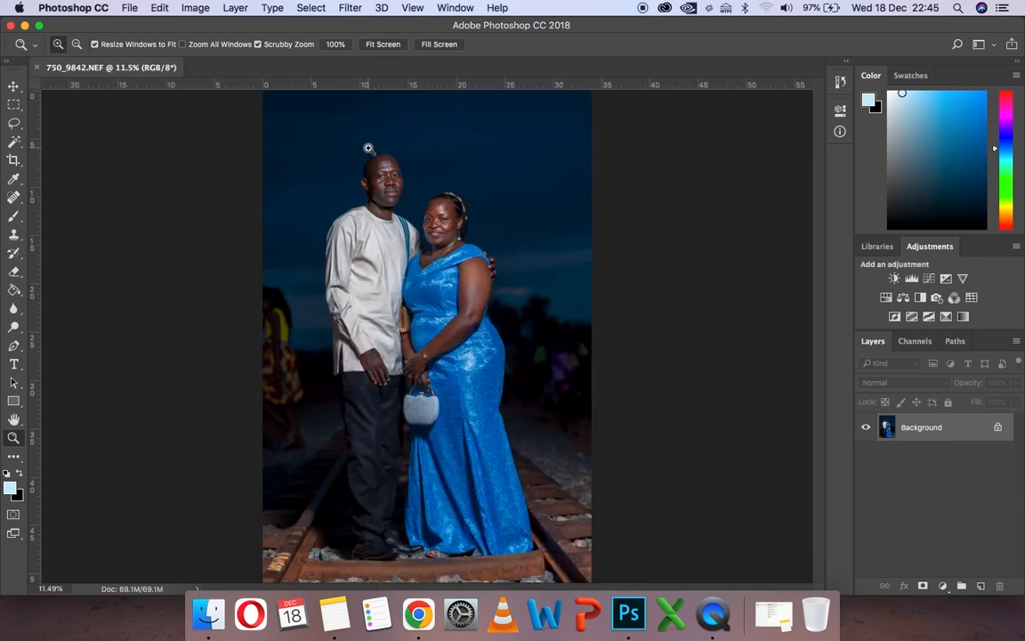
- Straighten the photo with a slight clockwise rotation and crop a narrow strip off its side
key(c)
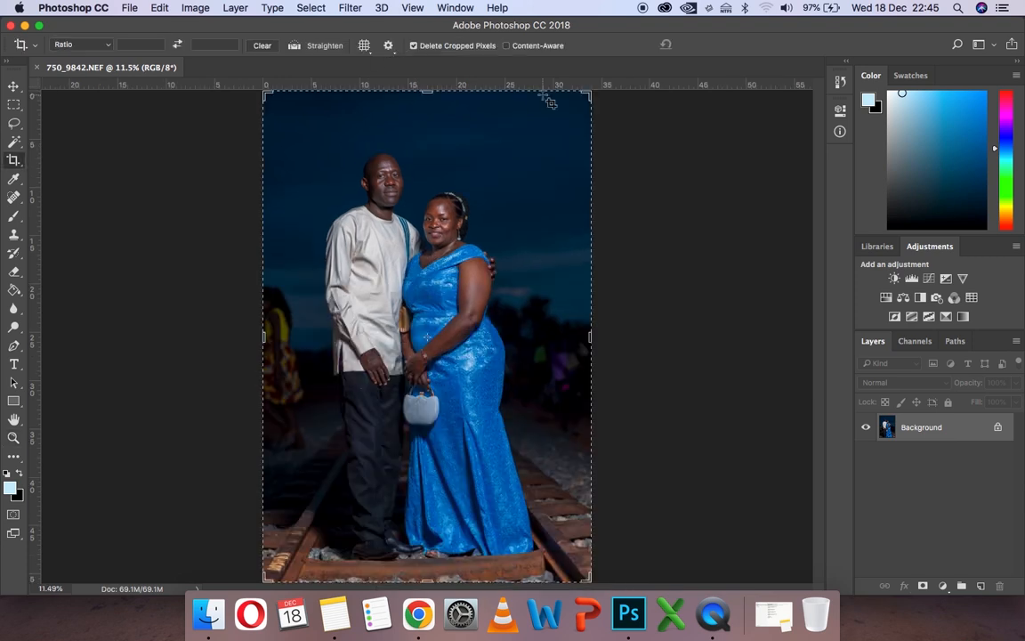
click(605, 95)
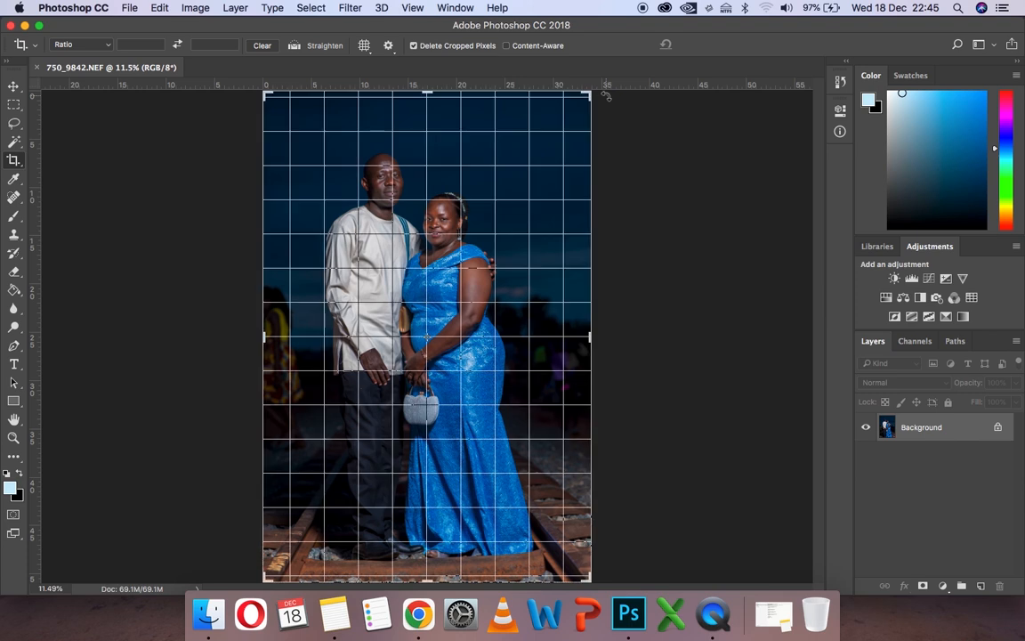
drag(605, 95, 612, 101)
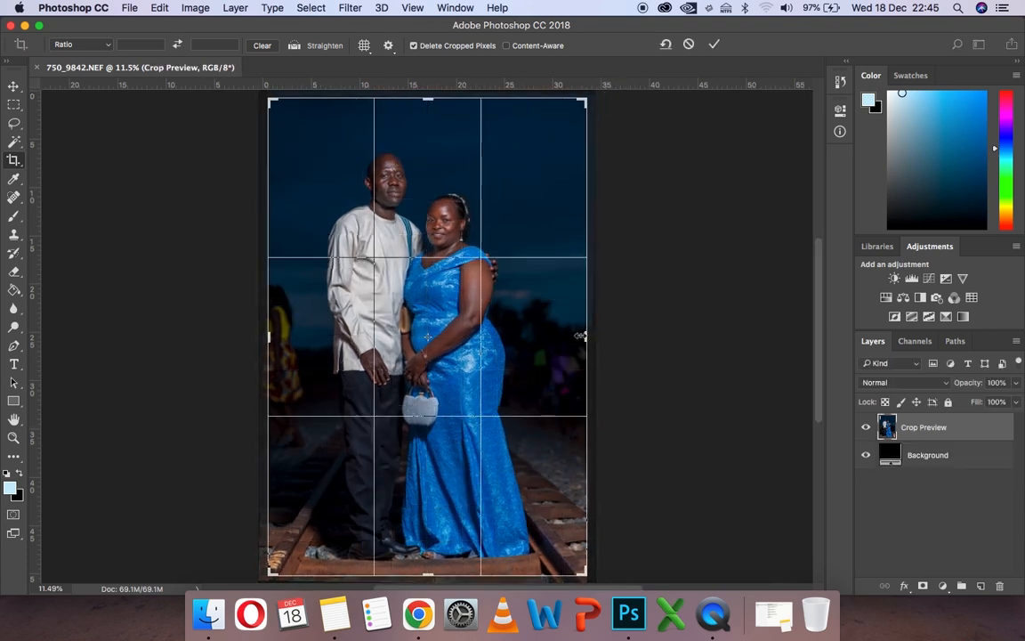
drag(580, 336, 577, 336)
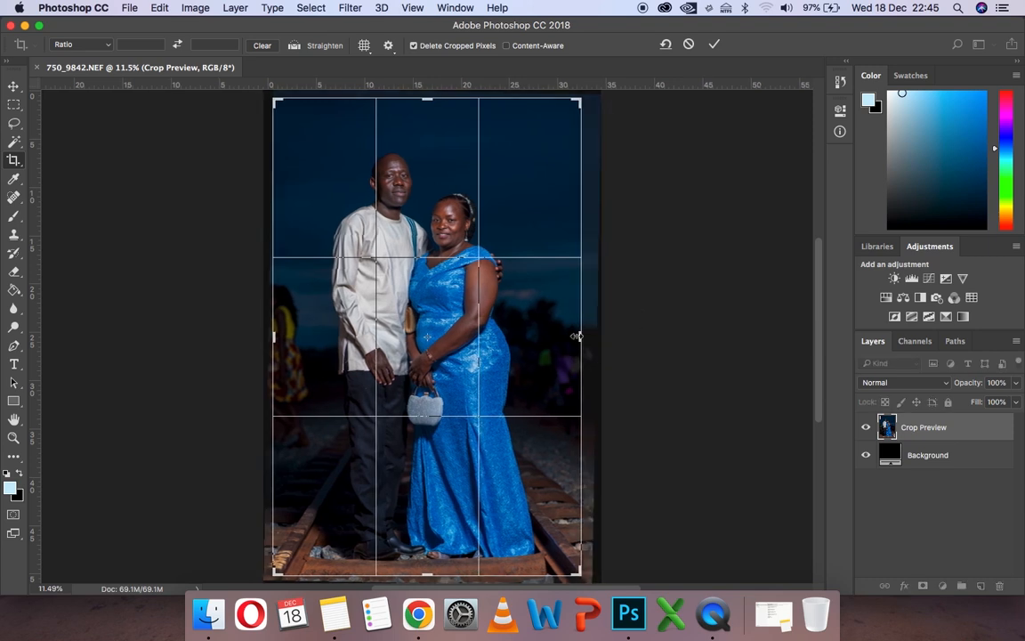
drag(574, 335, 574, 336)
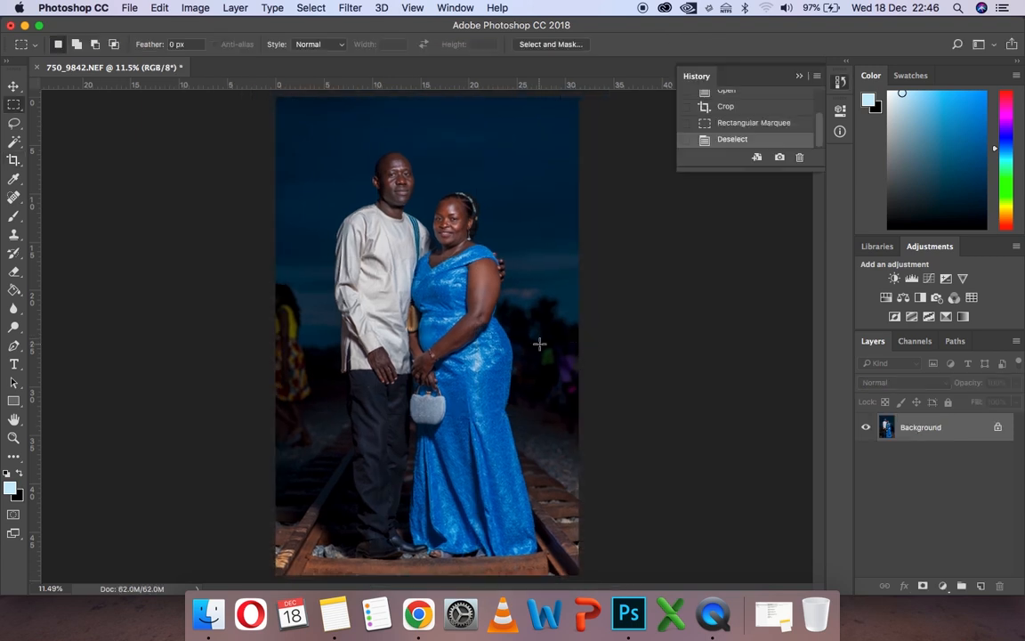
- Remove the background people near the photo's right edge with a Content-Aware fill of a rectangular selection, and deselect
drag(540, 343, 575, 397)
right_click(568, 325)
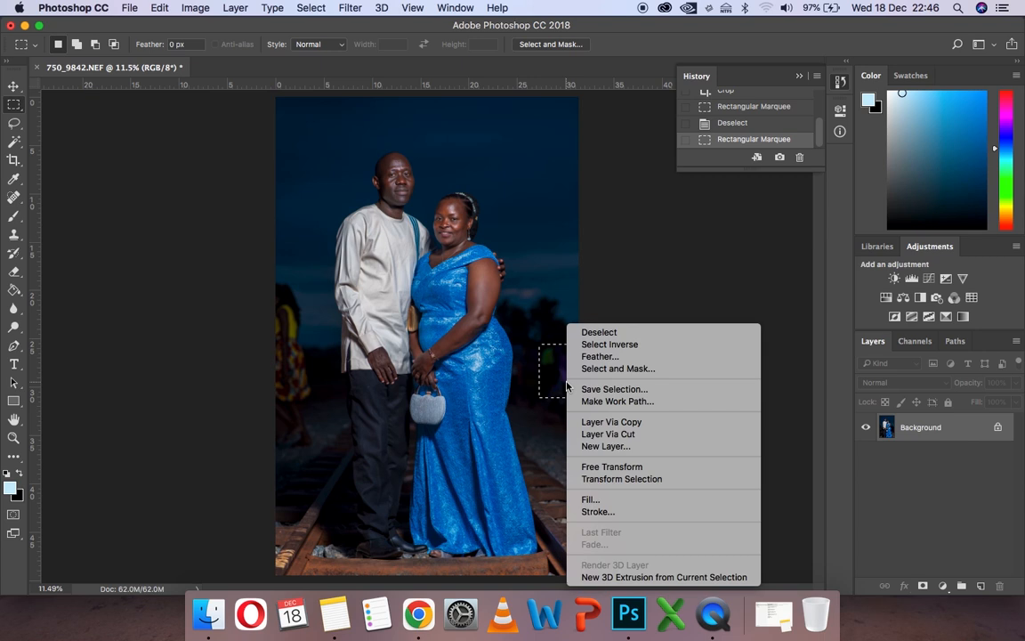
click(591, 499)
click(605, 220)
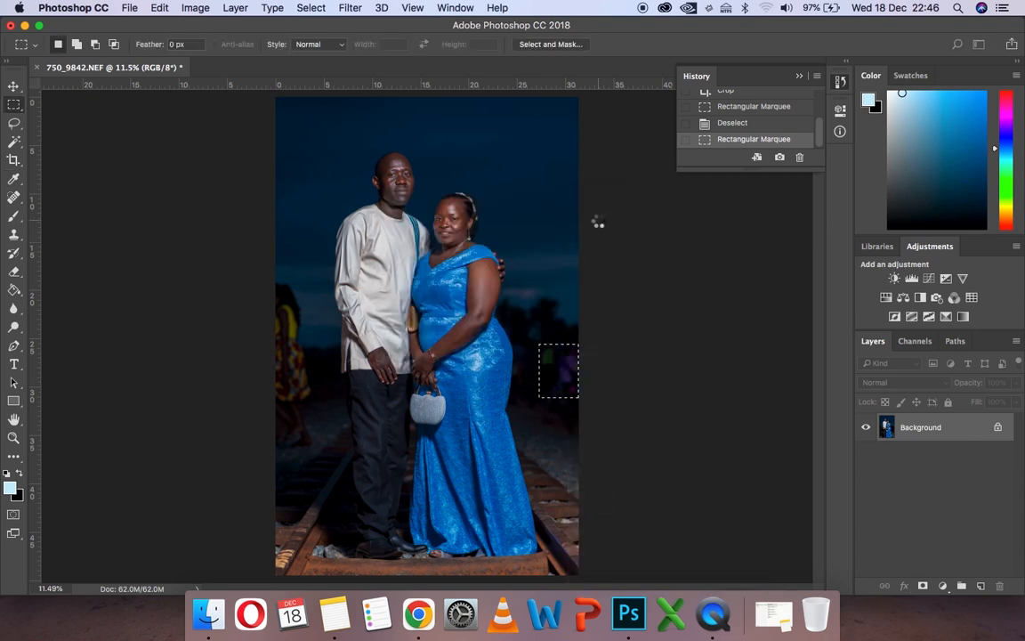
key(ctrl+d)
- Remove the bystander in yellow at the photo's left edge with a Content-Aware fill of a tall rectangular selection, and deselect
drag(268, 278, 317, 454)
right_click(305, 411)
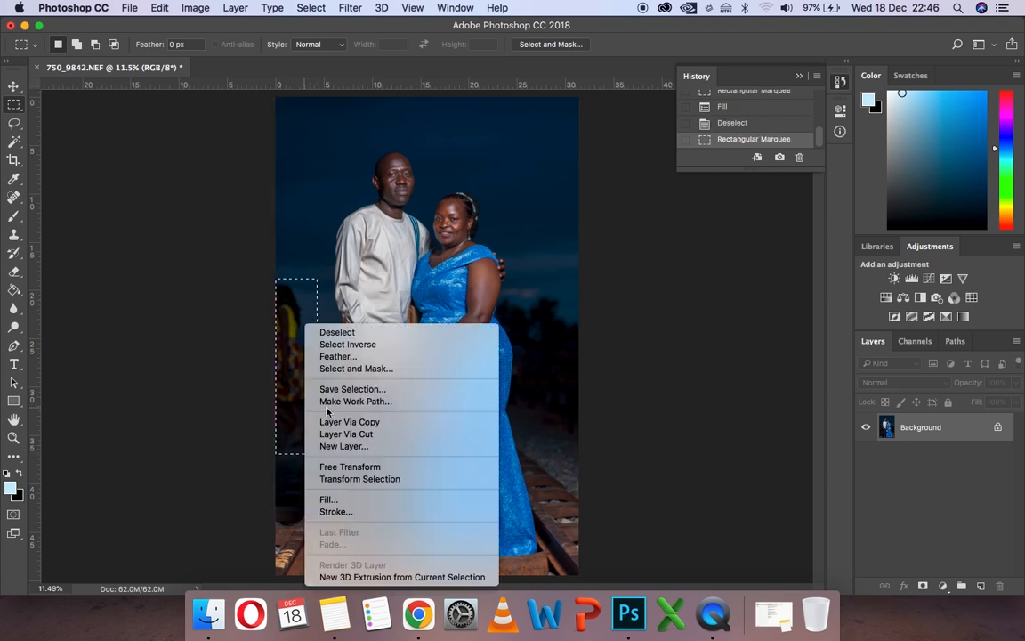
click(377, 499)
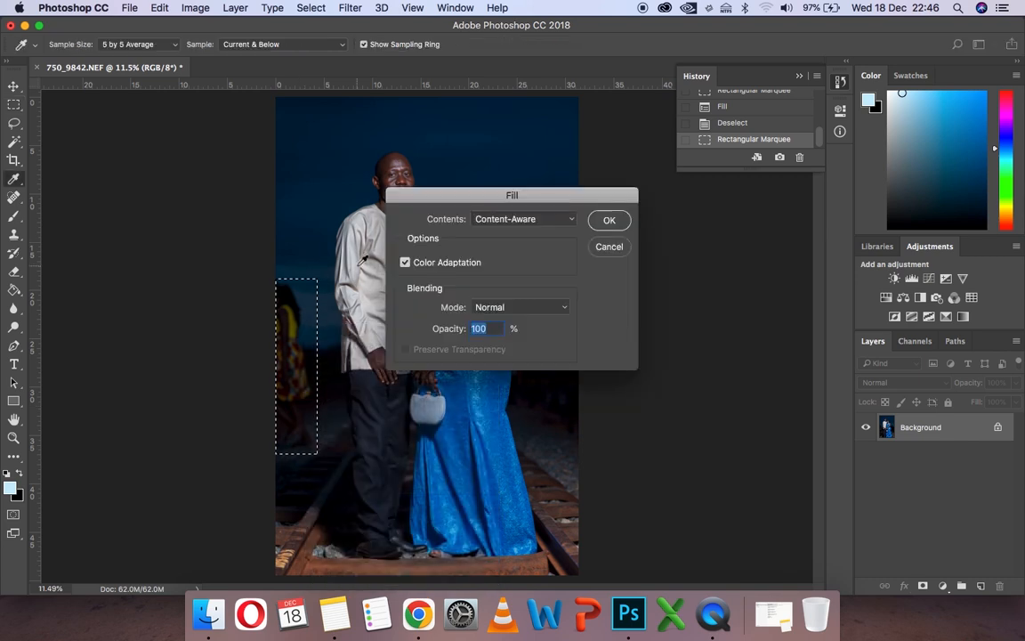
click(608, 222)
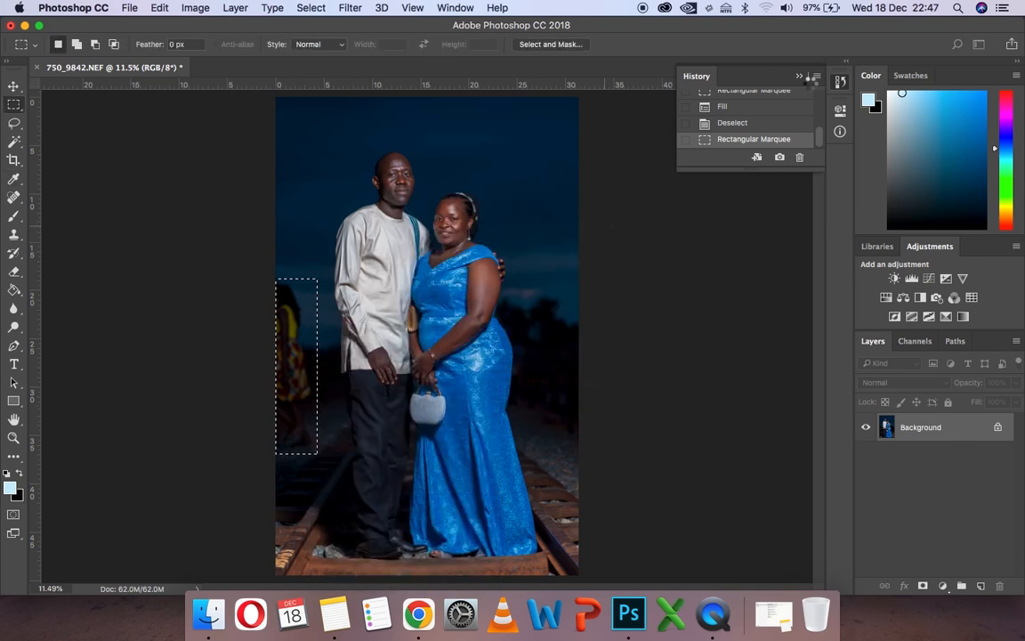
key(super+d)
click(163, 261)
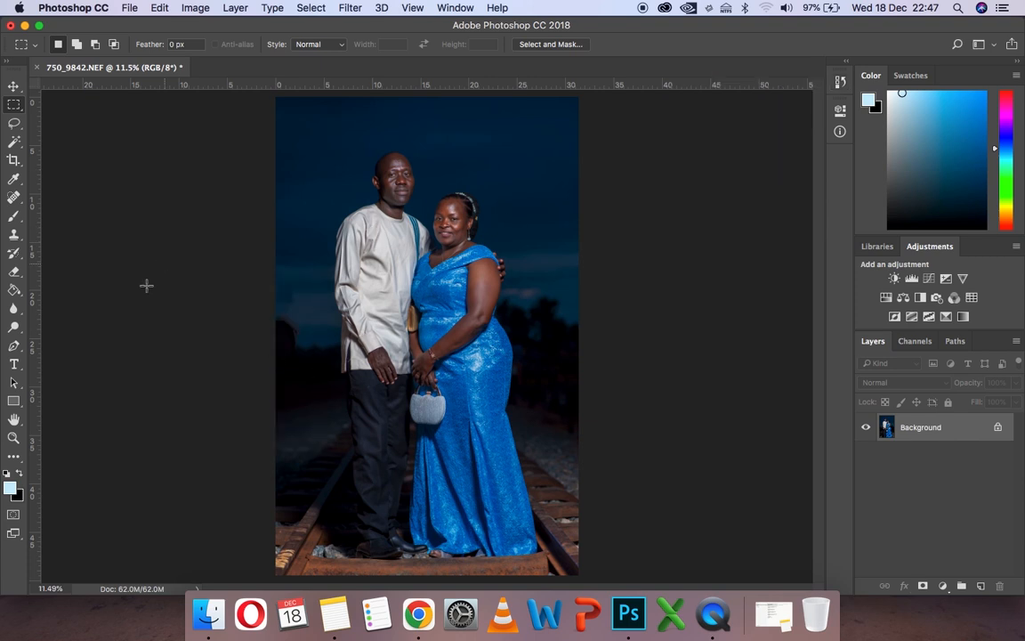
- Add a Black & White adjustment layer with default settings and invert its mask to hide the effect
key(z)
click(387, 242)
click(444, 250)
click(444, 250)
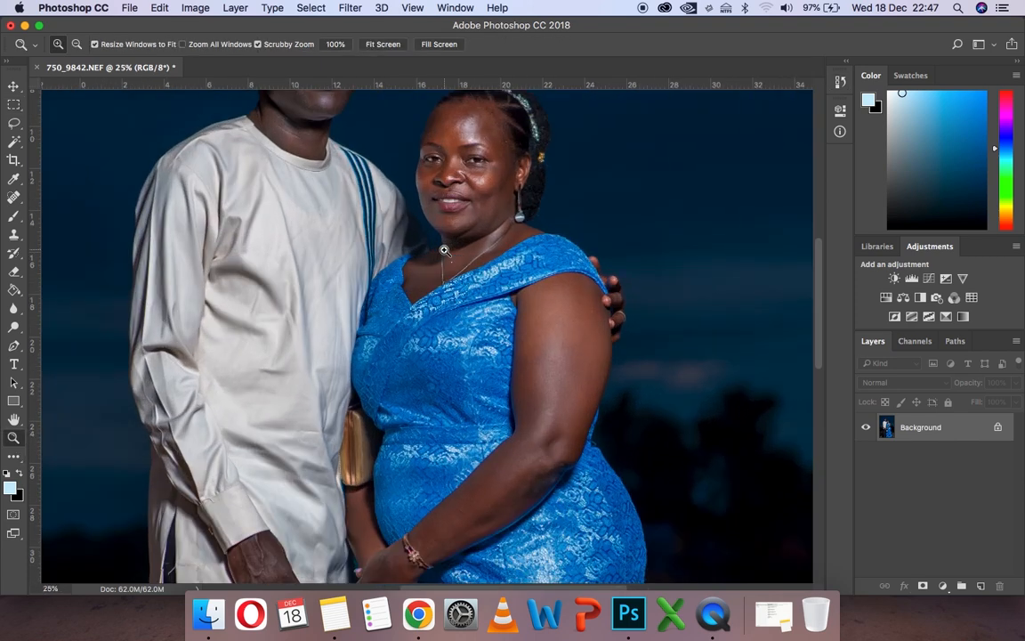
click(401, 224)
click(427, 186)
click(449, 173)
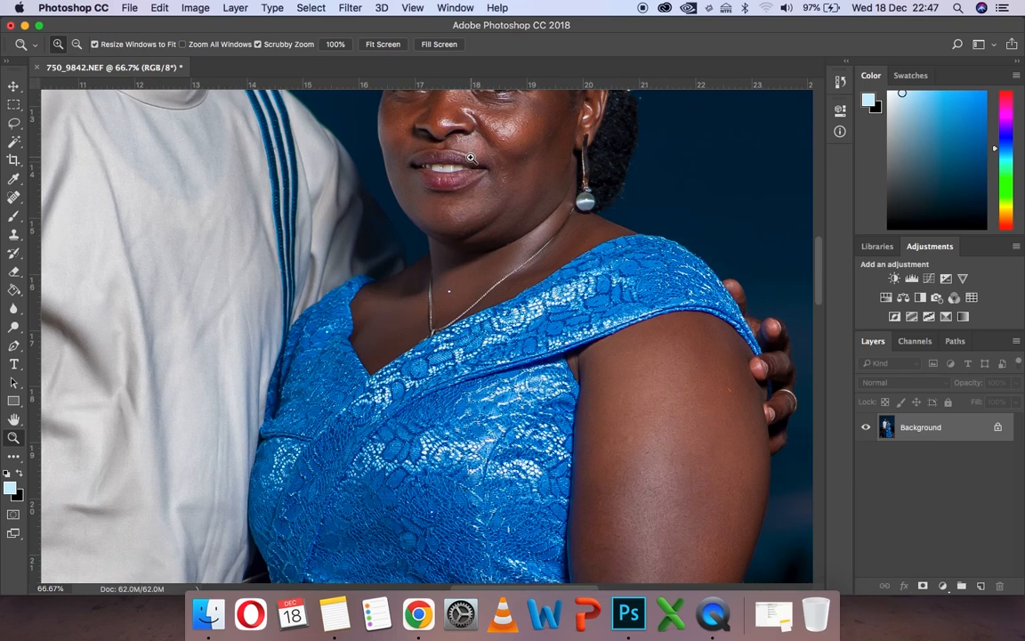
click(469, 161)
click(470, 157)
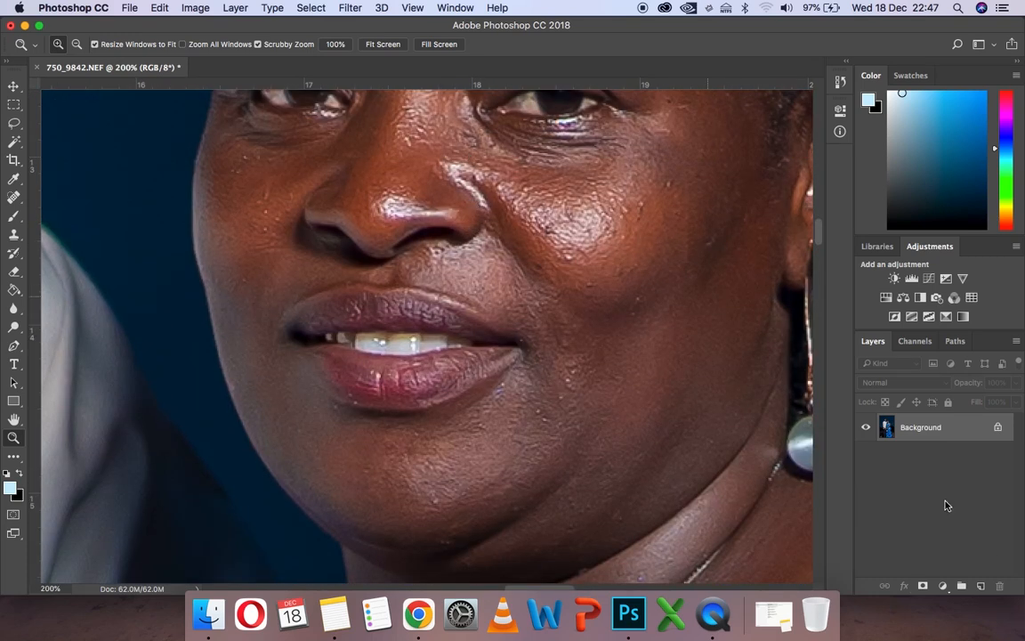
click(921, 299)
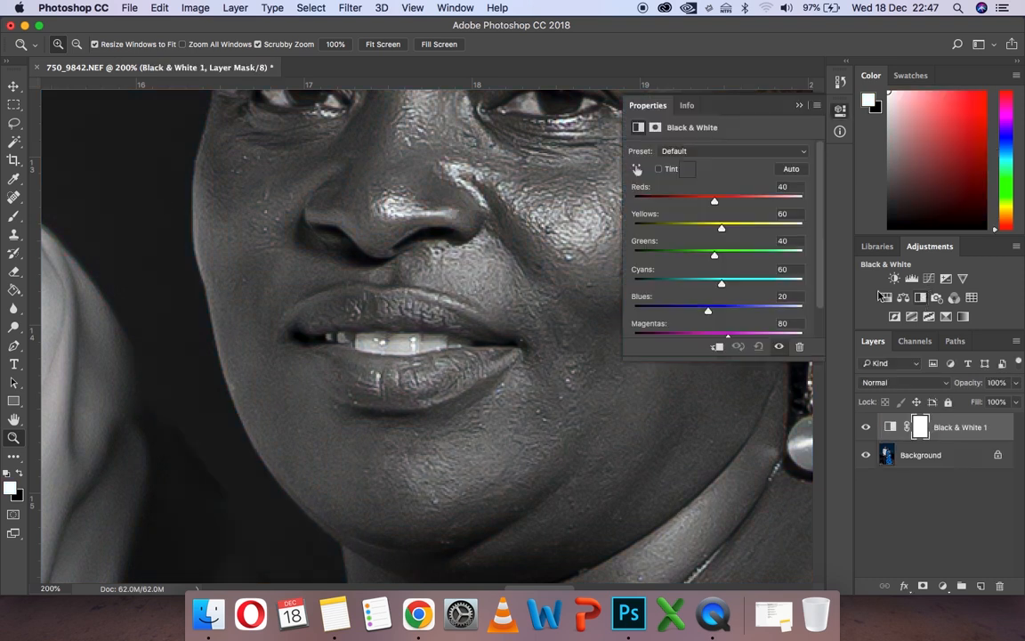
key(super+i)
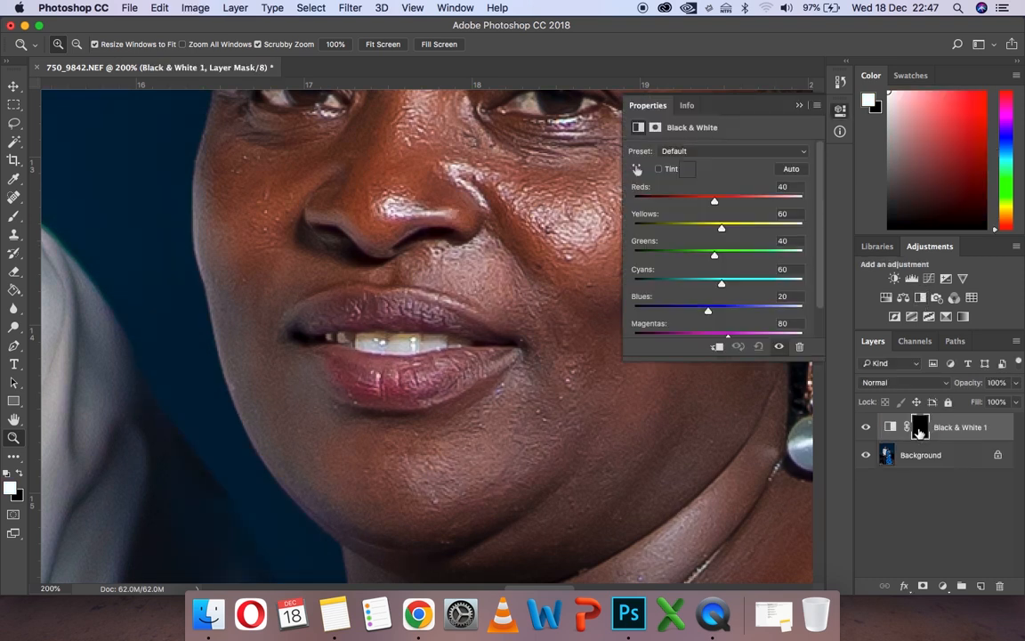
click(799, 105)
- Paint white on the Black & White mask with a 5 px brush over the woman's teeth and both people's eye whites
click(539, 119)
scroll(334, 474, down, 3)
click(13, 216)
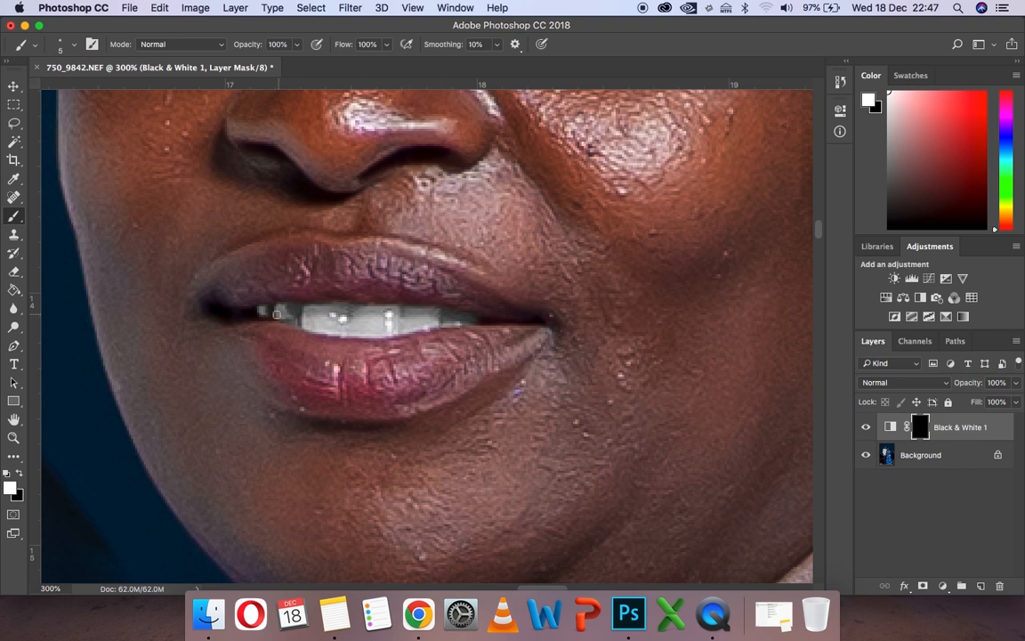
drag(264, 312, 312, 311)
scroll(442, 346, up, 6)
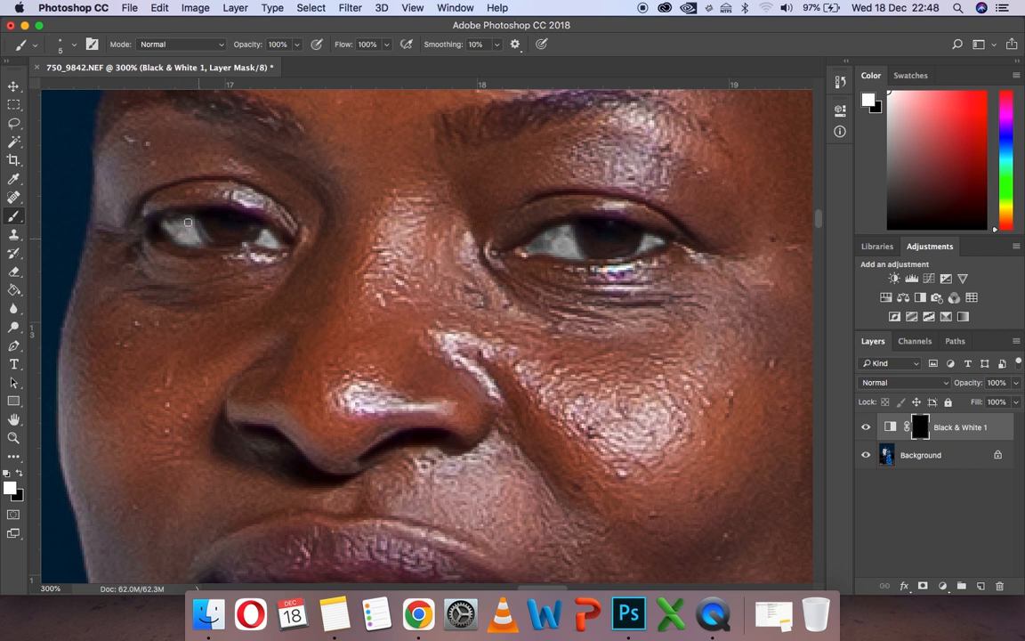
scroll(204, 240, left, 12)
scroll(203, 240, up, 12)
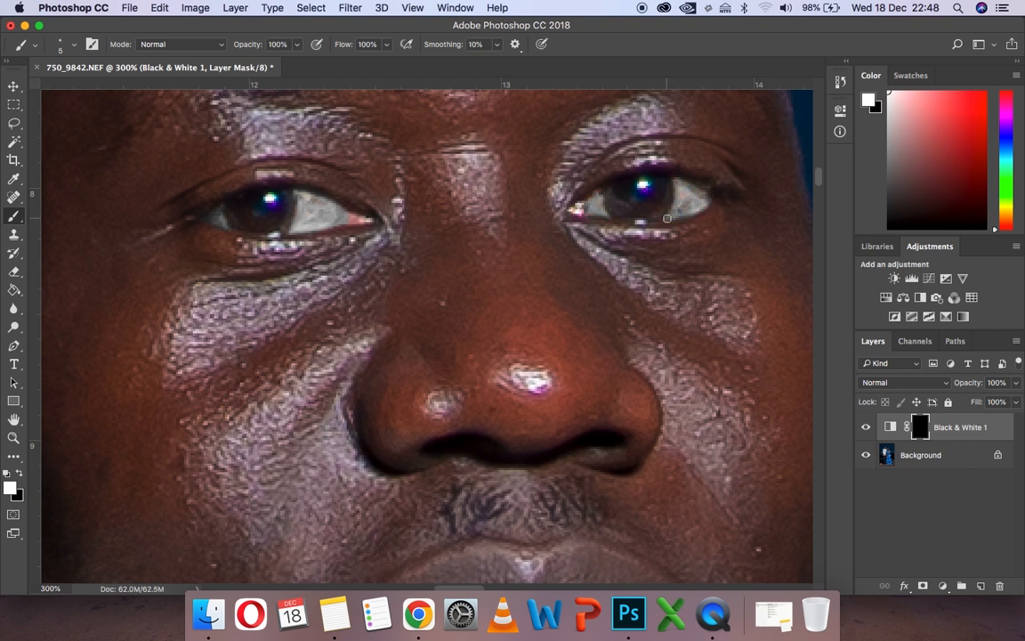
- Merge the Black & White adjustment into the background and duplicate the photo onto two layers above it
key(z)
key(super+0)
click(549, 272)
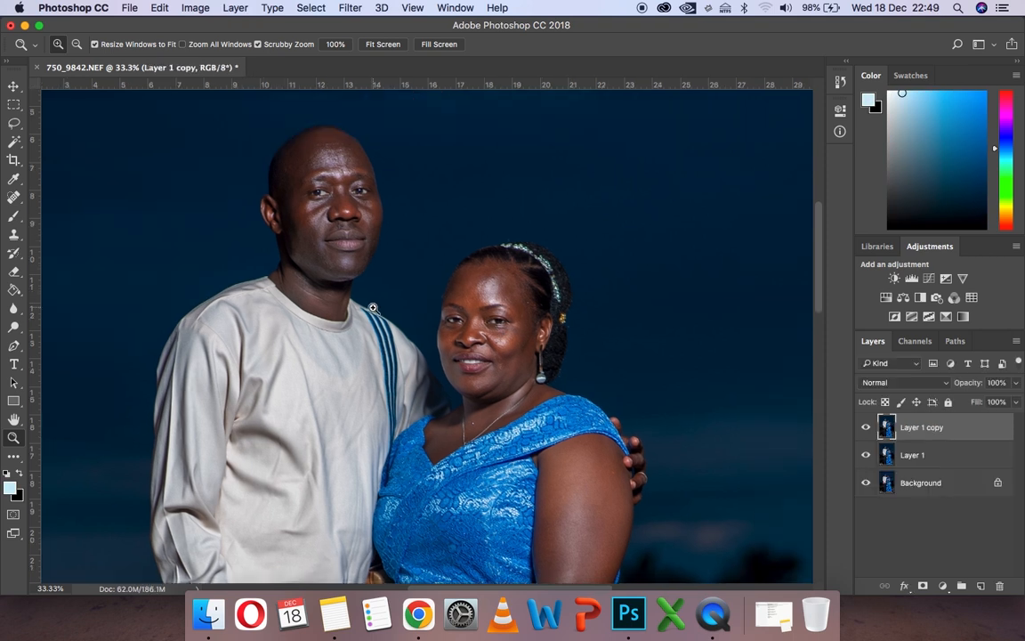
- Apply a Gaussian Blur with a 3-pixel radius to Layer 1
click(914, 454)
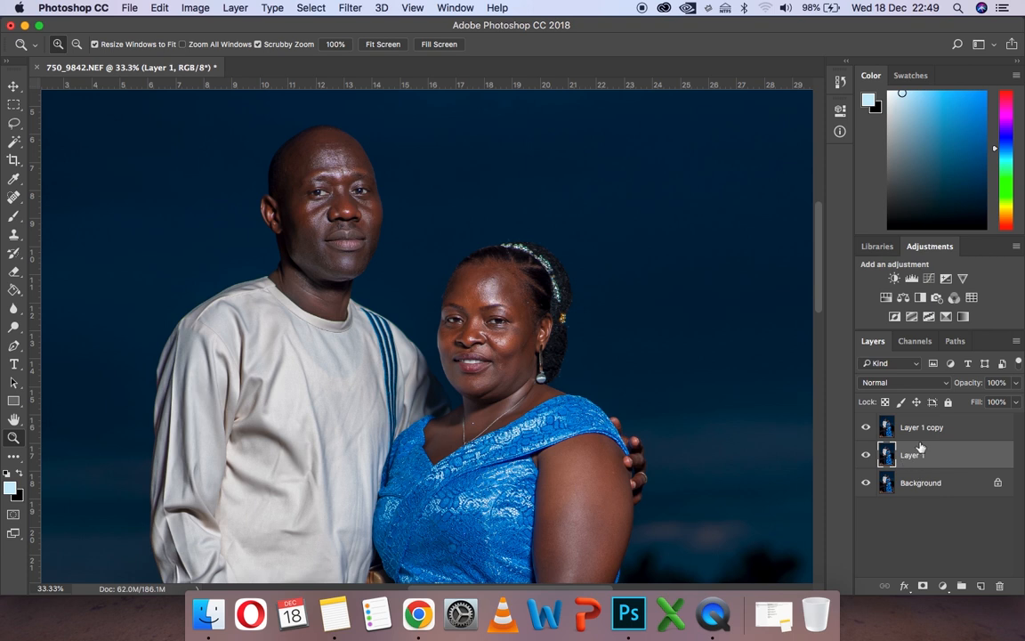
click(351, 9)
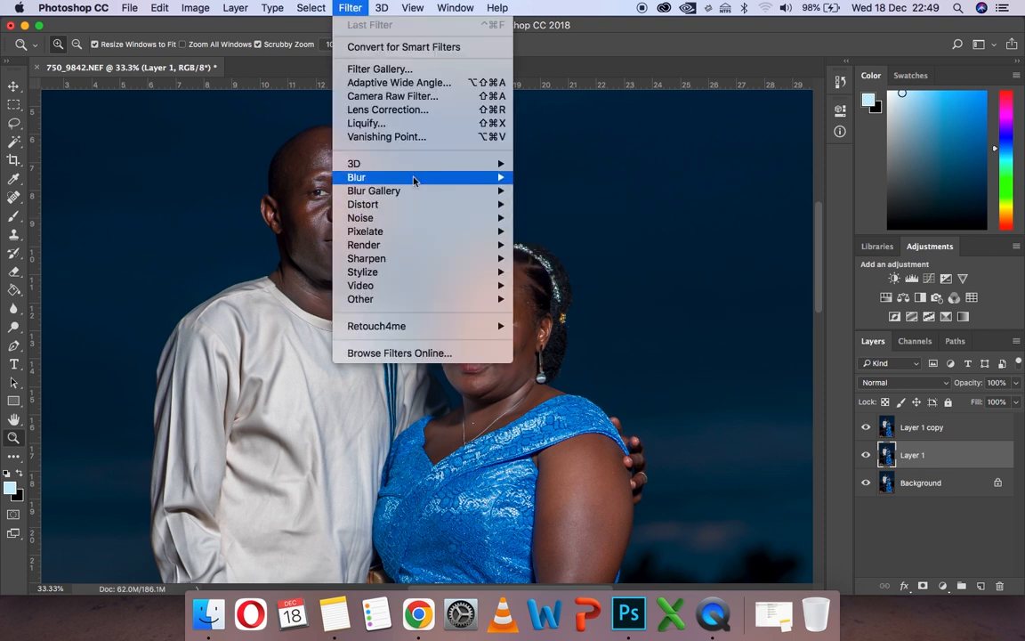
mouse_move(414, 177)
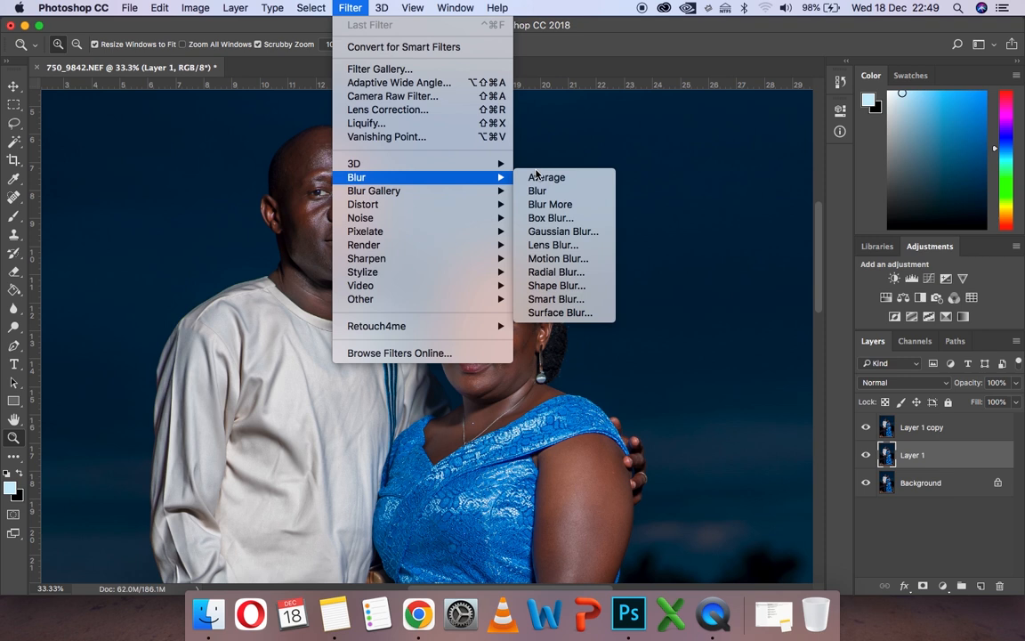
click(552, 231)
text(3)
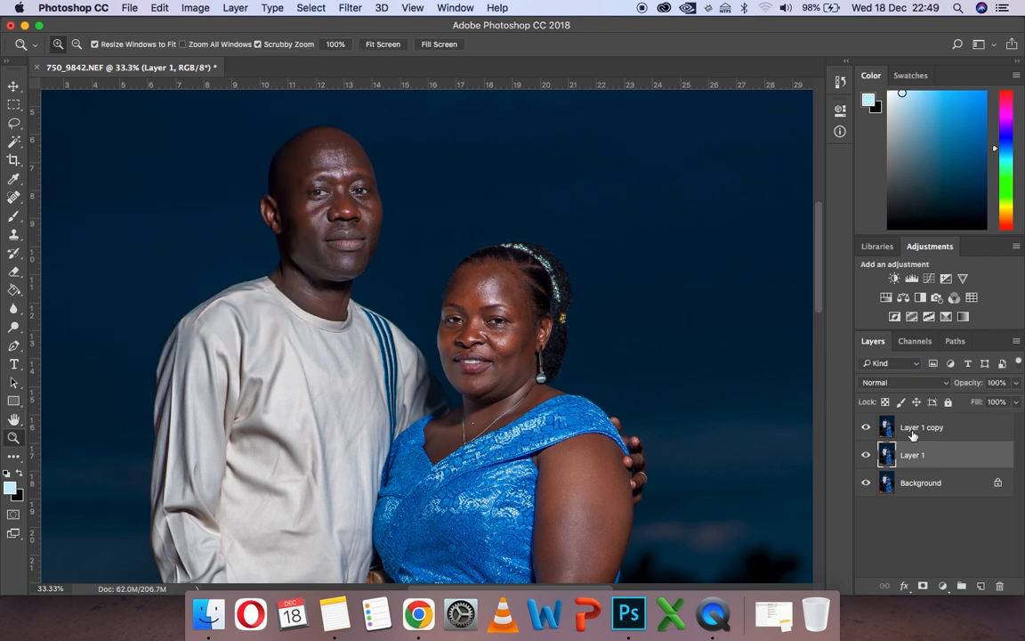
- Run Apply Image on Layer 1 copy with Layer 1 as source, Subtract blending, scale 2 and offset 128
click(907, 427)
click(193, 9)
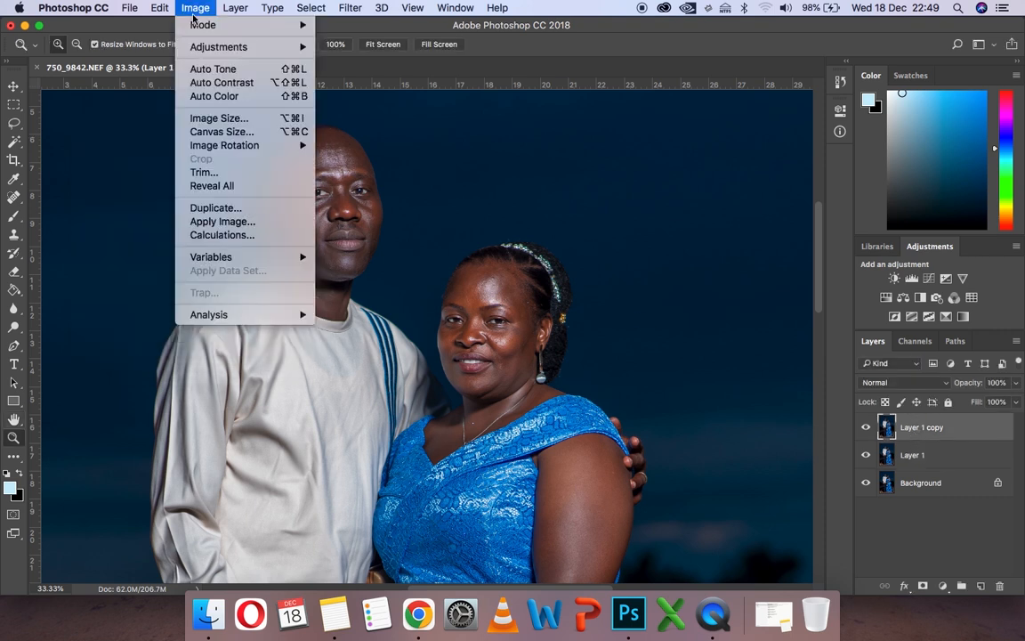
click(222, 222)
click(654, 175)
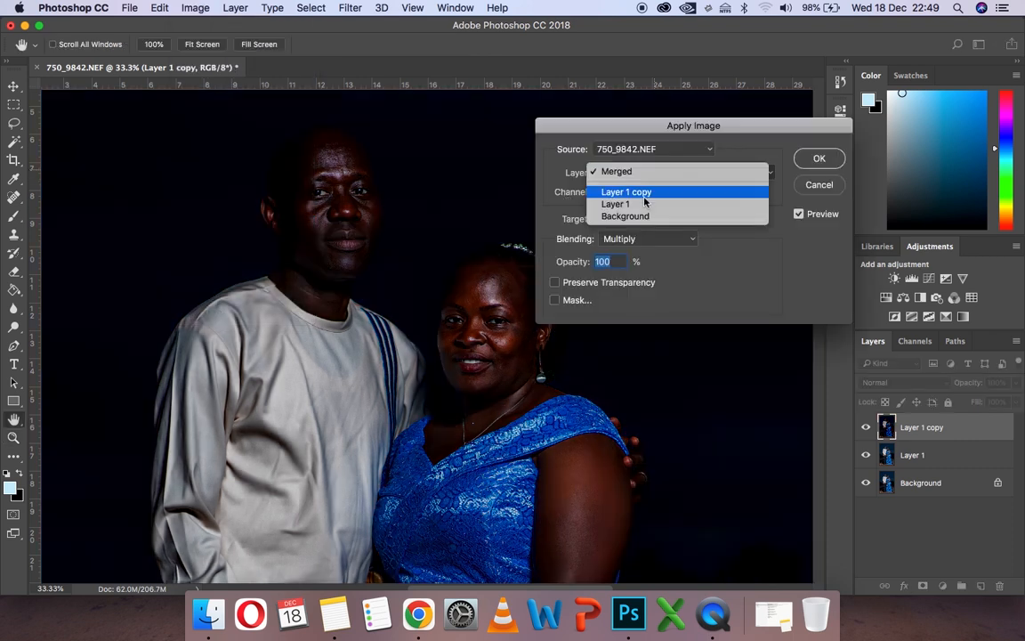
click(644, 205)
click(644, 238)
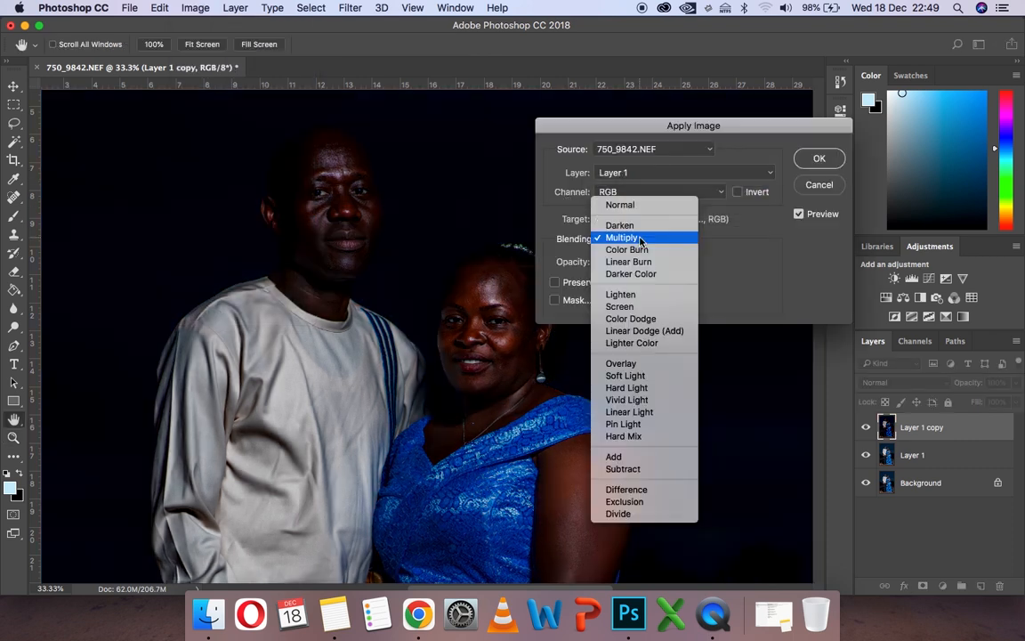
click(623, 469)
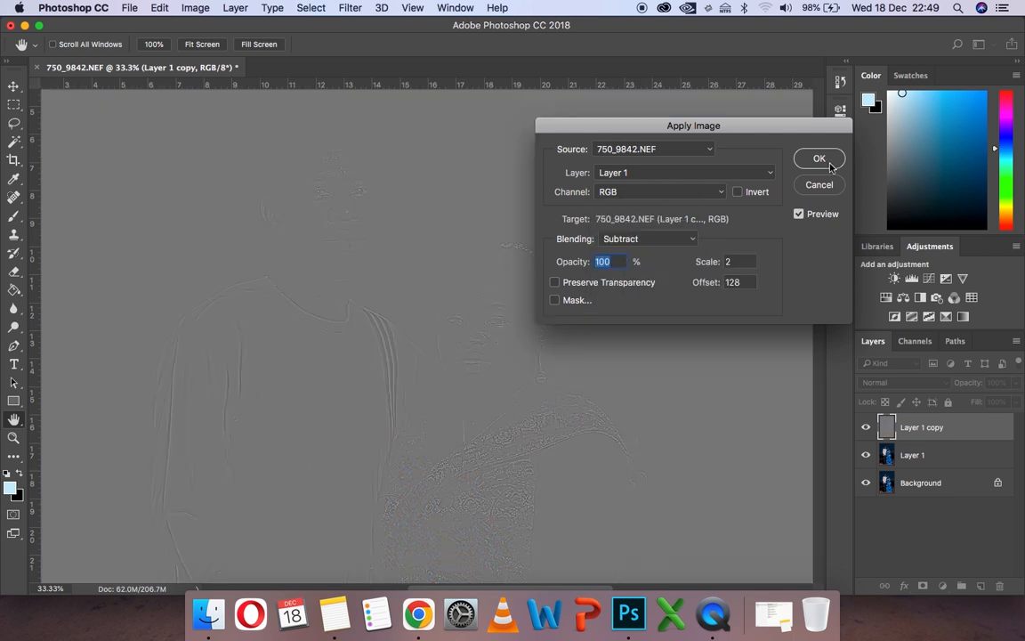
click(812, 164)
key(z)
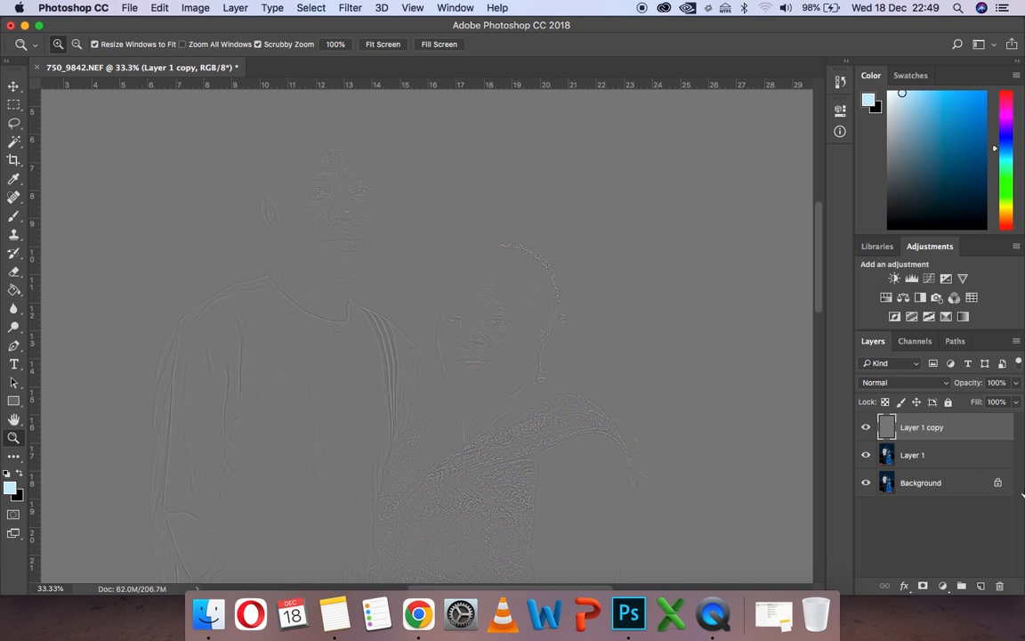
- Set the blend mode of Layer 1 copy to Linear Light
click(886, 384)
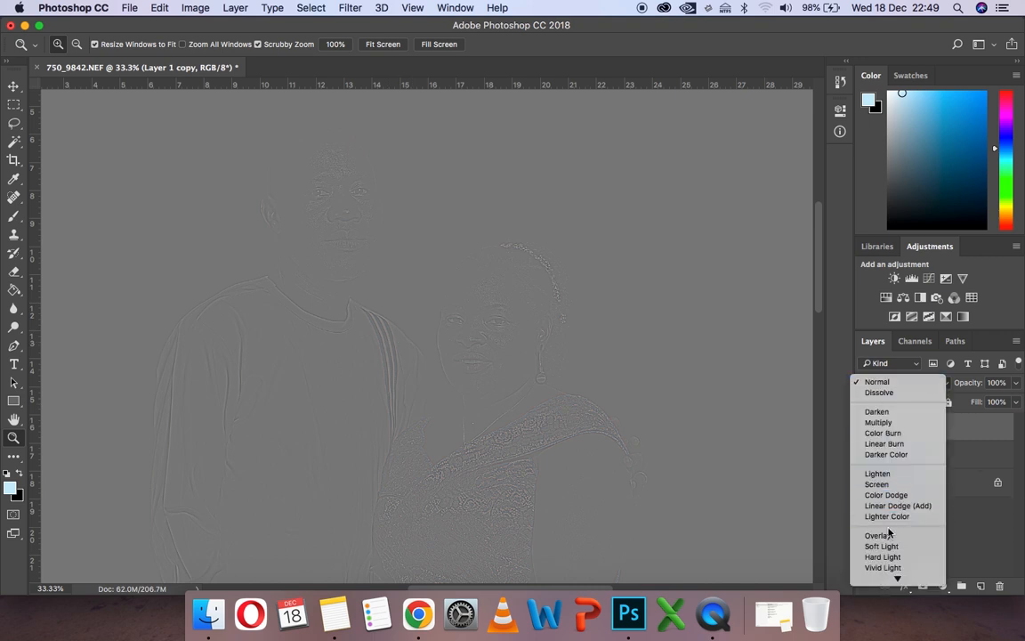
scroll(888, 533, down, 2)
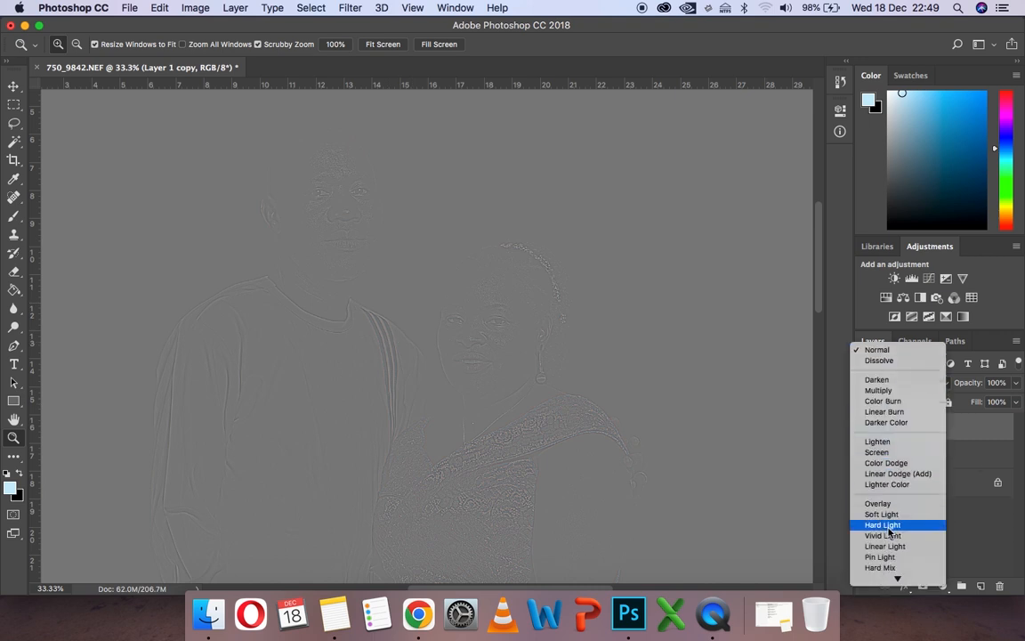
click(883, 547)
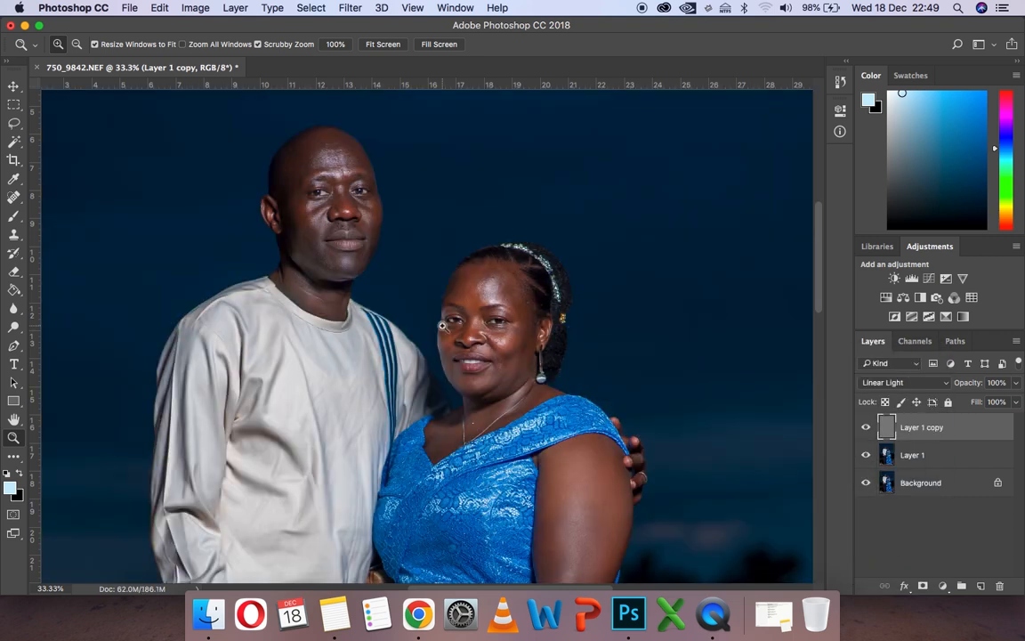
- Lasso the woman's forehead and temple on Layer 1 with a 20 px feather, keeping out the eyes
click(480, 323)
click(479, 322)
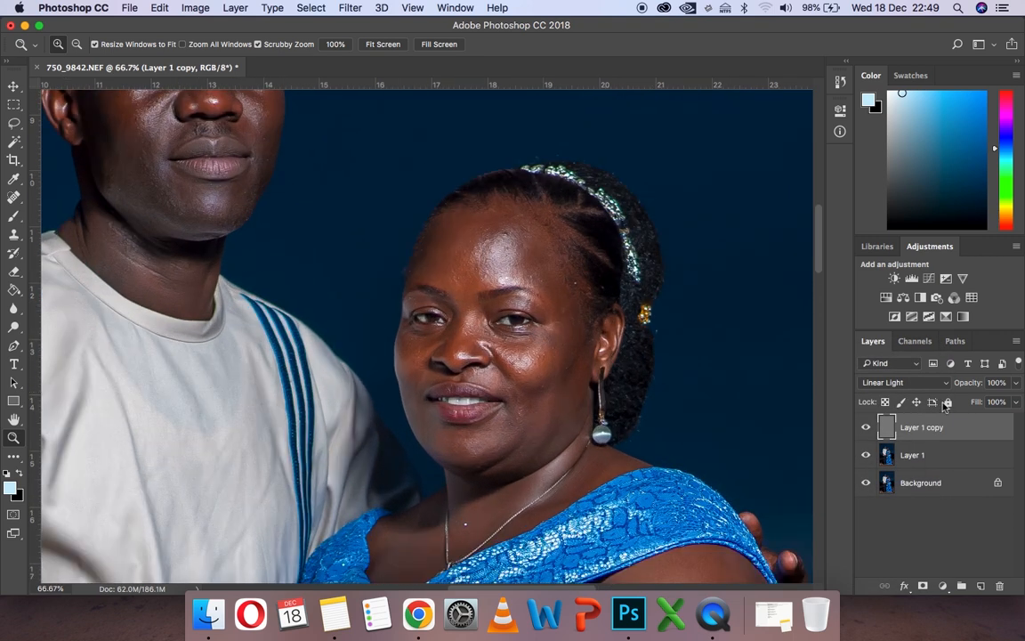
click(912, 454)
scroll(405, 294, down, 3)
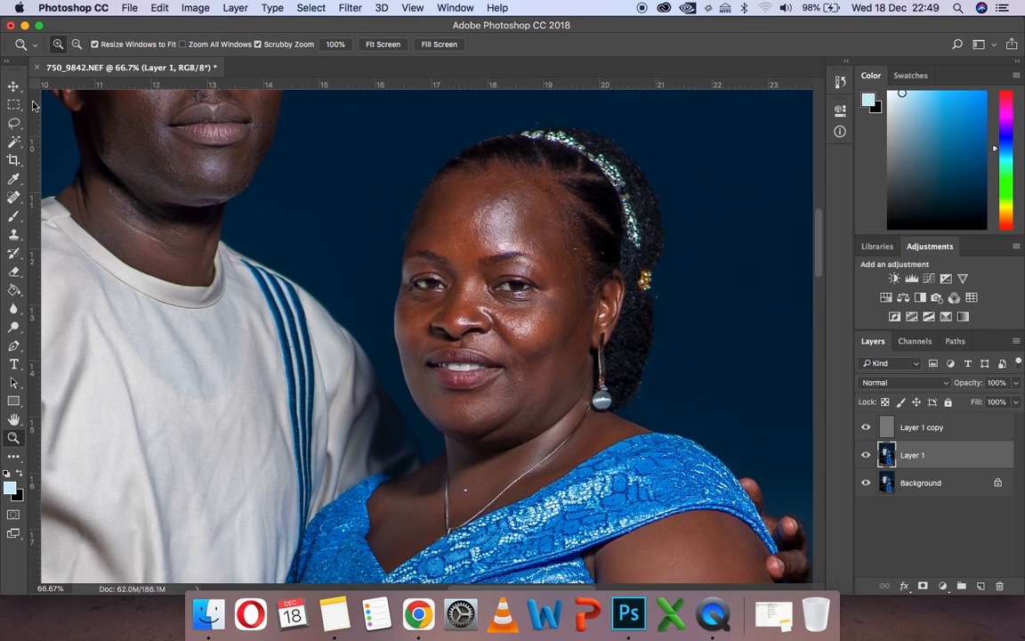
click(13, 123)
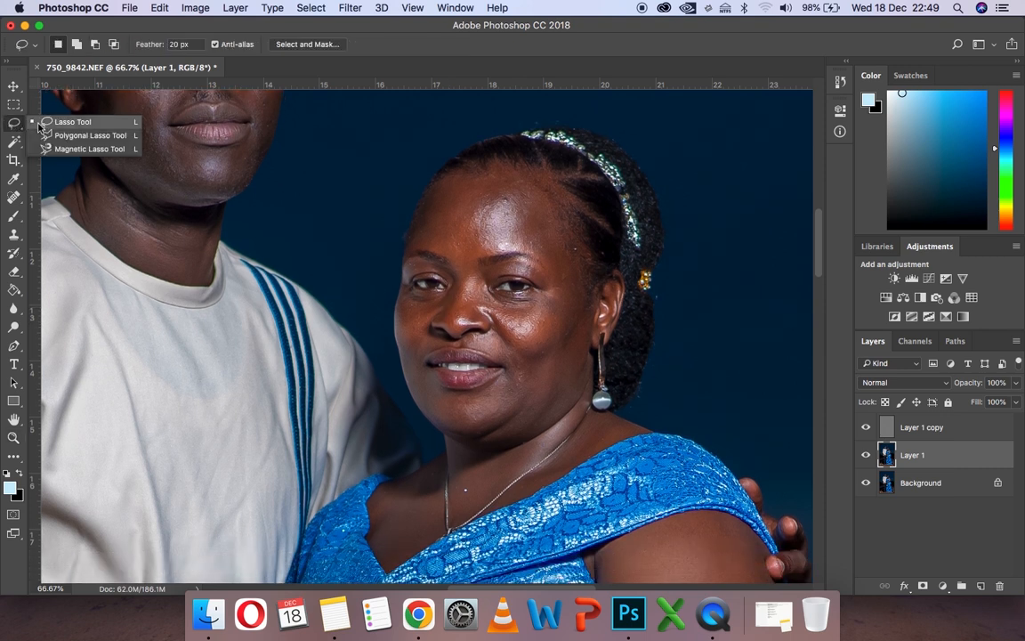
click(46, 122)
mouse_move(534, 187)
mouse_down()
mouse_move(445, 177)
mouse_move(430, 187)
mouse_move(412, 238)
mouse_move(473, 275)
mouse_move(482, 260)
mouse_move(536, 253)
mouse_move(558, 311)
mouse_move(578, 313)
mouse_move(575, 255)
mouse_move(533, 187)
mouse_move(467, 173)
mouse_up()
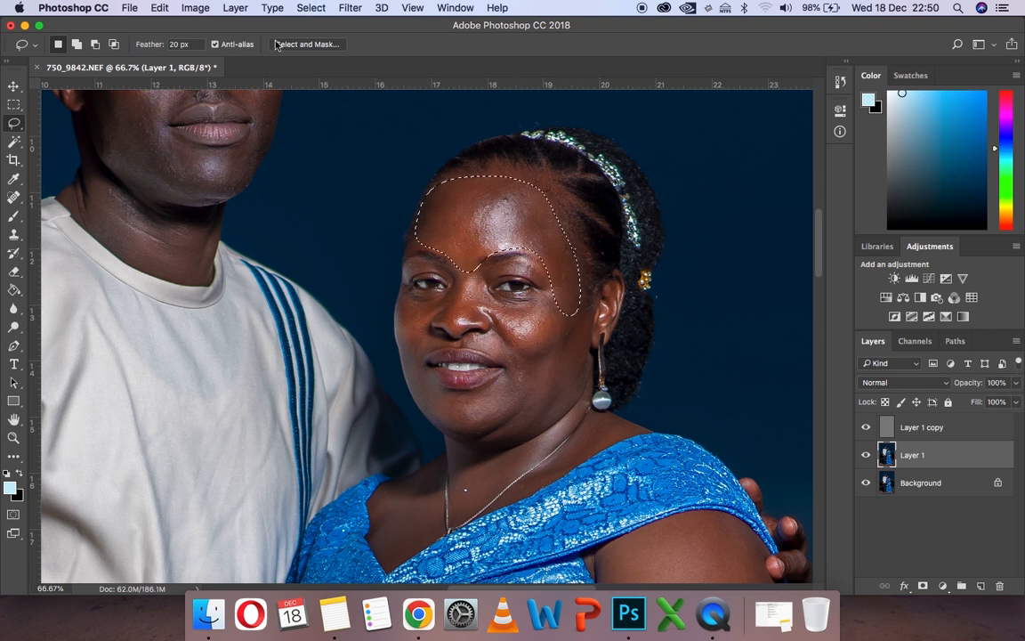
- Smooth the selected forehead with a Gaussian Blur of 7 pixels radius and deselect
click(349, 7)
mouse_move(412, 177)
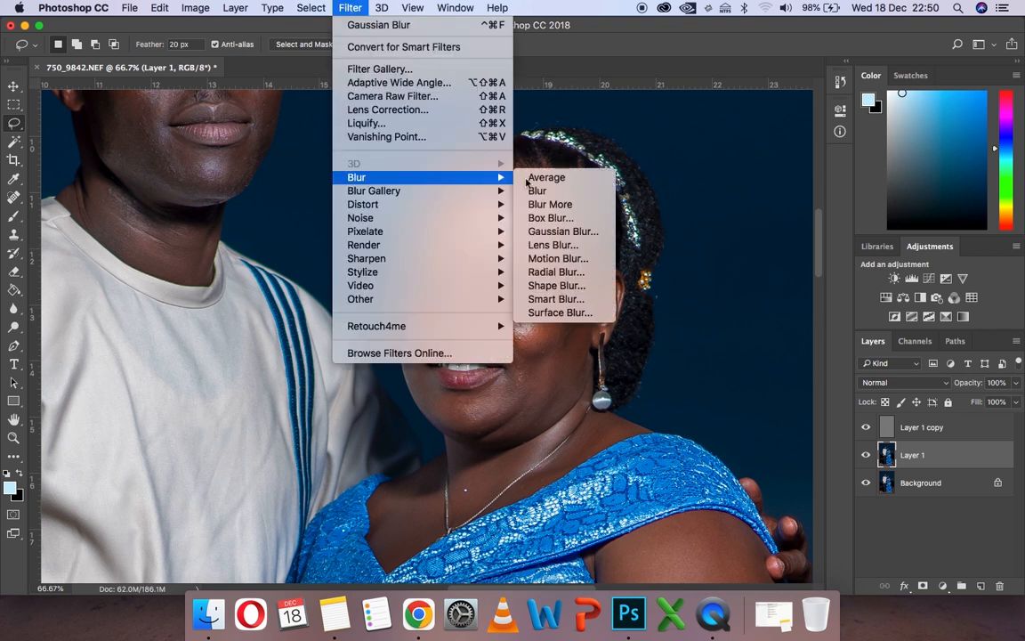
click(562, 231)
text(6)
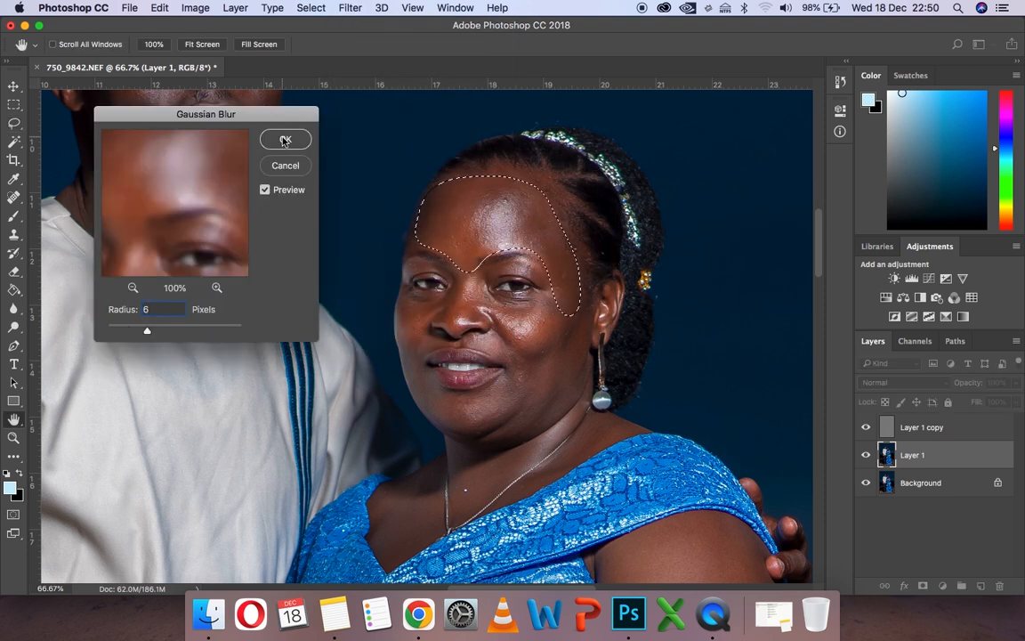
key(BackSpace)
text(8)
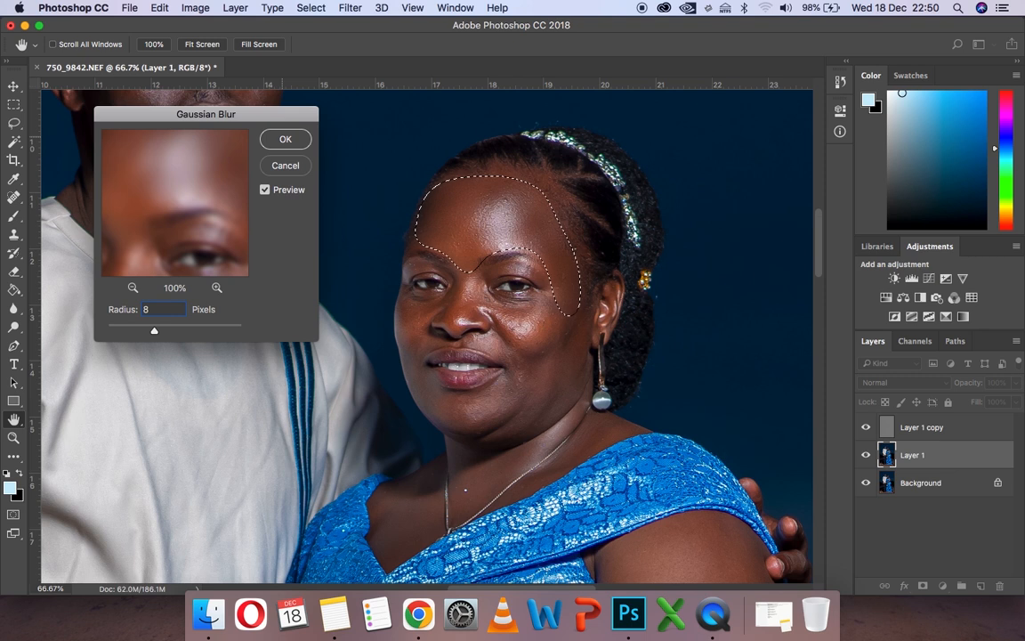
key(BackSpace)
text(7)
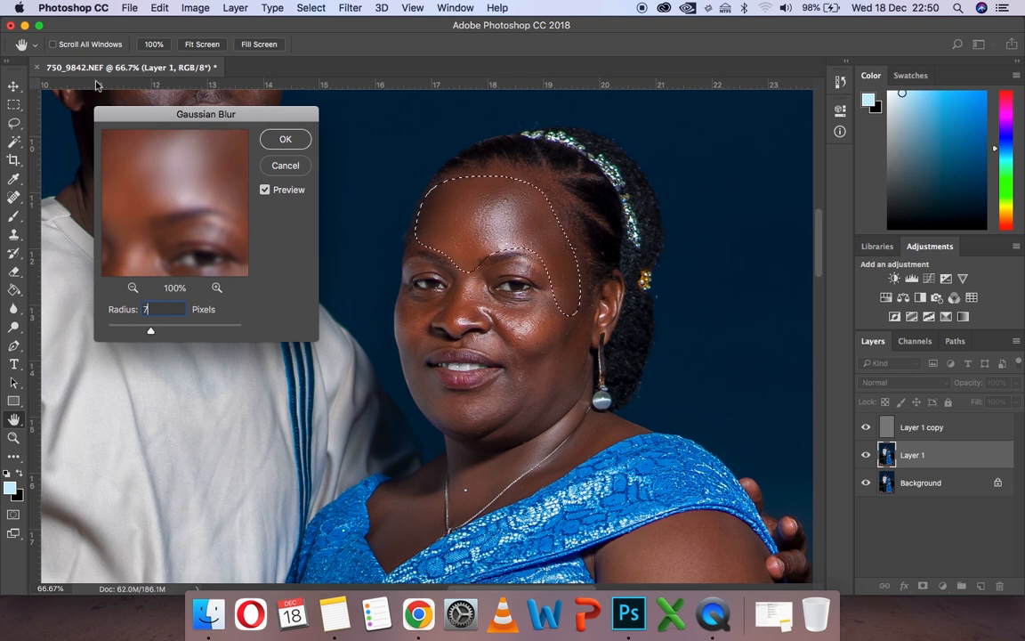
click(284, 139)
key(ctrl+d)
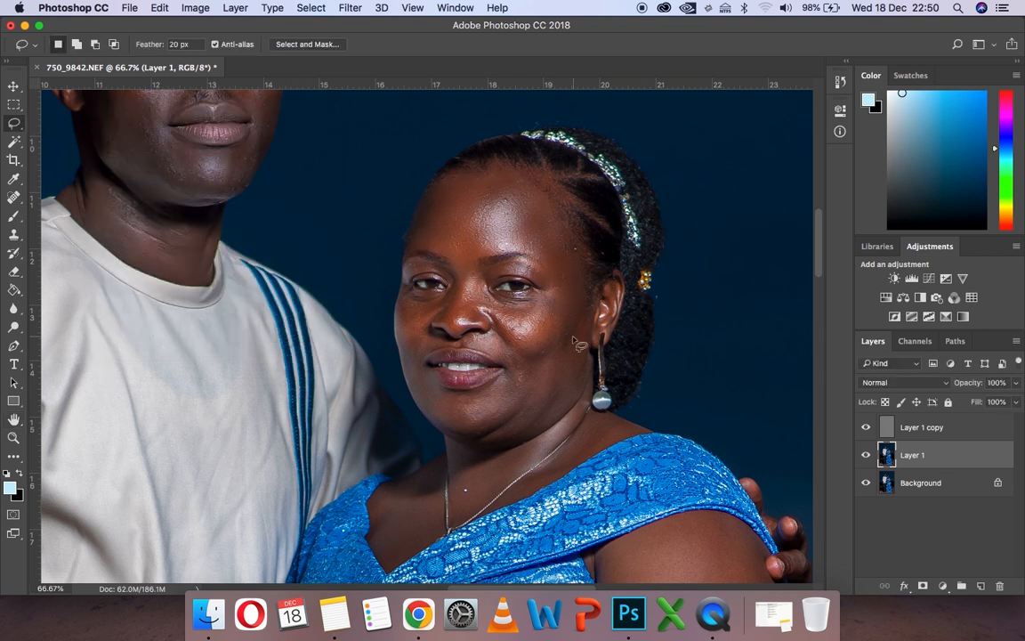
- Smooth the rest of the woman's face by lassoing skin areas, repeating the Gaussian Blur on each and deselecting
mouse_move(585, 291)
mouse_down()
mouse_move(507, 306)
mouse_move(486, 333)
mouse_move(504, 384)
mouse_move(581, 416)
mouse_move(584, 298)
mouse_up()
click(350, 8)
click(357, 25)
key(super+d)
mouse_move(489, 292)
mouse_down()
mouse_move(460, 270)
mouse_move(432, 322)
mouse_move(473, 326)
mouse_move(484, 289)
mouse_move(395, 299)
mouse_move(399, 367)
mouse_move(435, 421)
mouse_move(493, 396)
mouse_move(427, 370)
mouse_move(442, 294)
mouse_up()
click(349, 8)
click(357, 26)
key(super+d)
click(350, 8)
click(358, 26)
key(super+d)
- Smooth the woman's neck and shoulder skin with lasso selections and the same Gaussian Blur, deselecting after each
mouse_move(414, 471)
mouse_down()
mouse_move(367, 520)
mouse_move(418, 470)
mouse_up()
click(349, 8)
click(357, 26)
key(super+d)
mouse_move(657, 439)
mouse_down()
mouse_move(608, 426)
mouse_move(563, 459)
mouse_move(554, 485)
mouse_move(655, 440)
mouse_up()
click(349, 8)
click(357, 26)
key(super+d)
- Smooth the man's face and neck area by area with lasso selections and the same Gaussian Blur
scroll(629, 302, down, 5)
scroll(629, 301, up, 9)
scroll(629, 301, left, 5)
mouse_move(489, 206)
mouse_down()
mouse_move(398, 254)
mouse_move(437, 299)
mouse_move(494, 304)
mouse_move(545, 289)
mouse_move(559, 259)
mouse_move(489, 210)
mouse_up()
click(350, 8)
key(super+d)
mouse_move(531, 310)
mouse_down()
mouse_move(514, 389)
mouse_move(525, 305)
mouse_up()
click(350, 8)
click(356, 26)
key(super+d)
mouse_move(488, 343)
mouse_down()
mouse_move(467, 502)
mouse_move(524, 461)
mouse_move(490, 399)
mouse_move(490, 345)
mouse_up()
click(339, 6)
click(356, 26)
key(super+d)
mouse_move(578, 322)
mouse_down()
mouse_move(550, 392)
mouse_move(598, 401)
mouse_move(582, 323)
mouse_up()
click(349, 8)
click(356, 26)
key(super+d)
scroll(400, 328, down, 5)
mouse_move(399, 331)
mouse_down()
mouse_move(378, 370)
mouse_move(441, 425)
mouse_move(514, 441)
mouse_move(396, 336)
mouse_up()
click(349, 8)
click(356, 26)
- Lasso the woman's upper arm down to the elbow, repeat the Gaussian Blur on it and deselect
scroll(783, 160, right, 10)
scroll(783, 160, down, 5)
scroll(788, 164, up, 5)
mouse_move(702, 100)
mouse_down()
mouse_move(534, 102)
mouse_move(668, 450)
mouse_move(732, 111)
mouse_move(703, 99)
mouse_up()
click(350, 8)
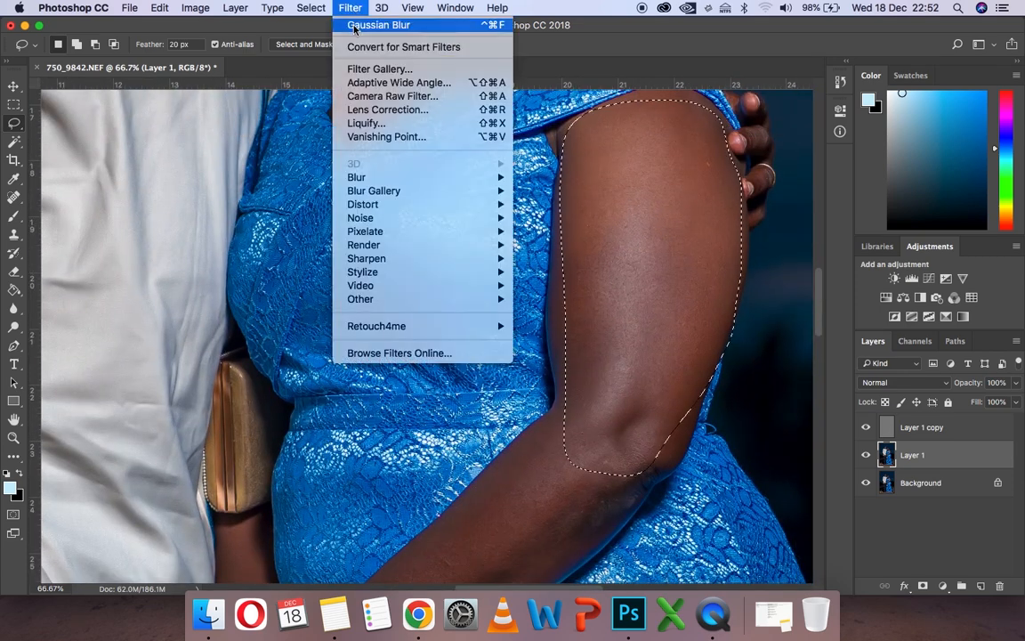
click(355, 26)
key(super+d)
- Lasso the woman's forearm, repeat the Gaussian Blur on it and deselect
scroll(602, 190, down, 5)
mouse_move(601, 190)
mouse_down()
mouse_move(413, 347)
mouse_move(565, 362)
mouse_move(587, 184)
mouse_move(602, 190)
mouse_up()
click(349, 8)
click(356, 26)
key(super+d)
- Smooth the backs of the woman's hand and the man's hand with lasso selections and the same Gaussian Blur
mouse_move(360, 391)
mouse_down()
mouse_move(300, 458)
mouse_move(360, 392)
mouse_up()
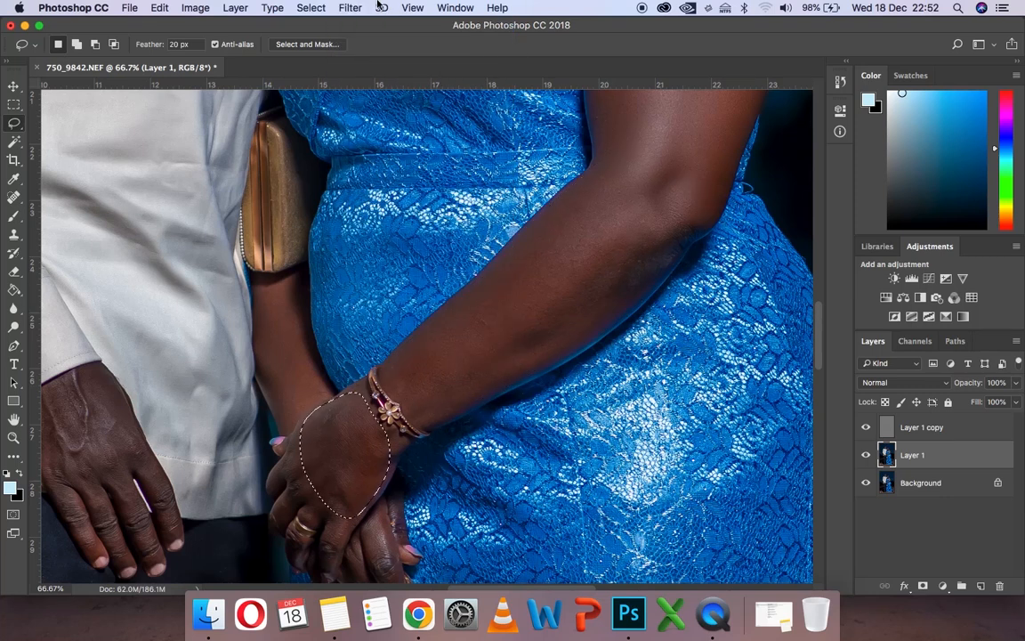
click(350, 8)
click(356, 25)
scroll(183, 300, down, 3)
scroll(183, 300, left, 4)
mouse_move(256, 257)
mouse_down()
mouse_move(191, 339)
mouse_move(268, 259)
mouse_move(256, 257)
mouse_up()
click(349, 8)
click(356, 25)
- Review the smoothed skin in the whole photo and on the couple's upper bodies
key(z)
key(super+0)
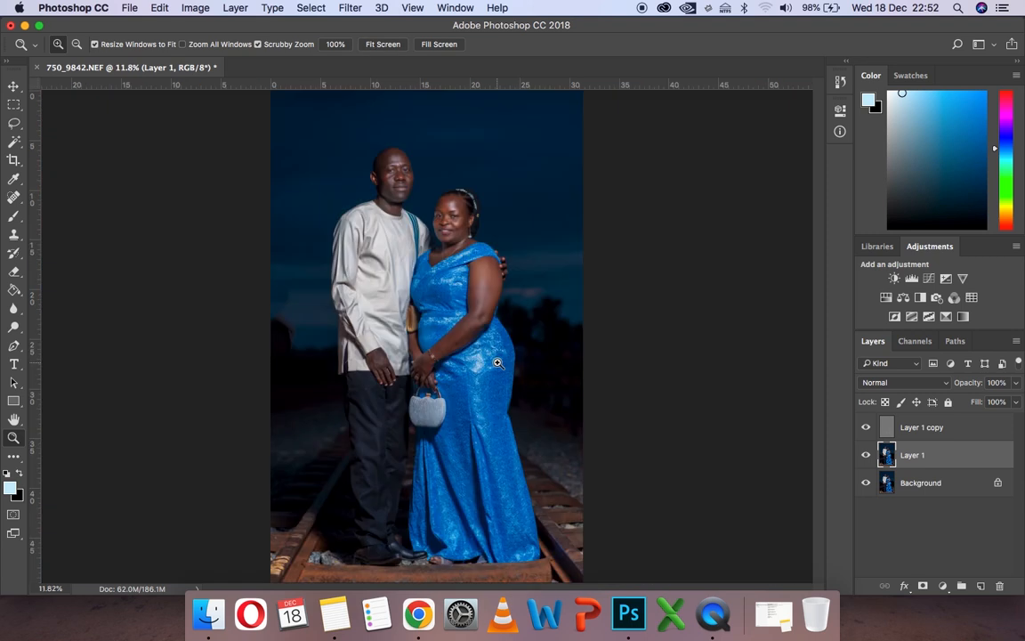
click(388, 269)
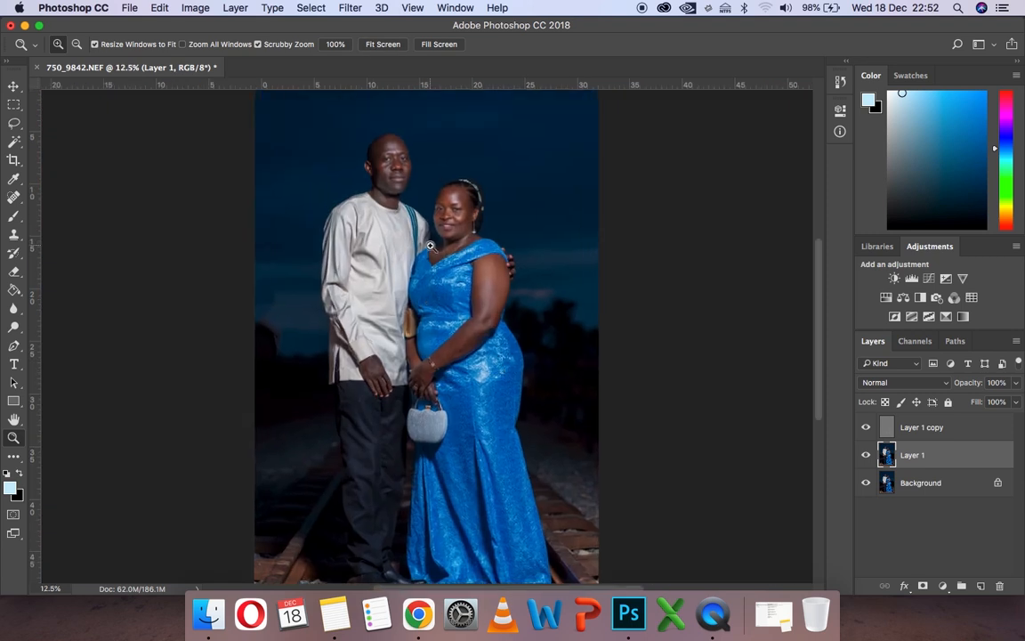
click(430, 246)
click(431, 246)
click(430, 246)
scroll(430, 245, up, 4)
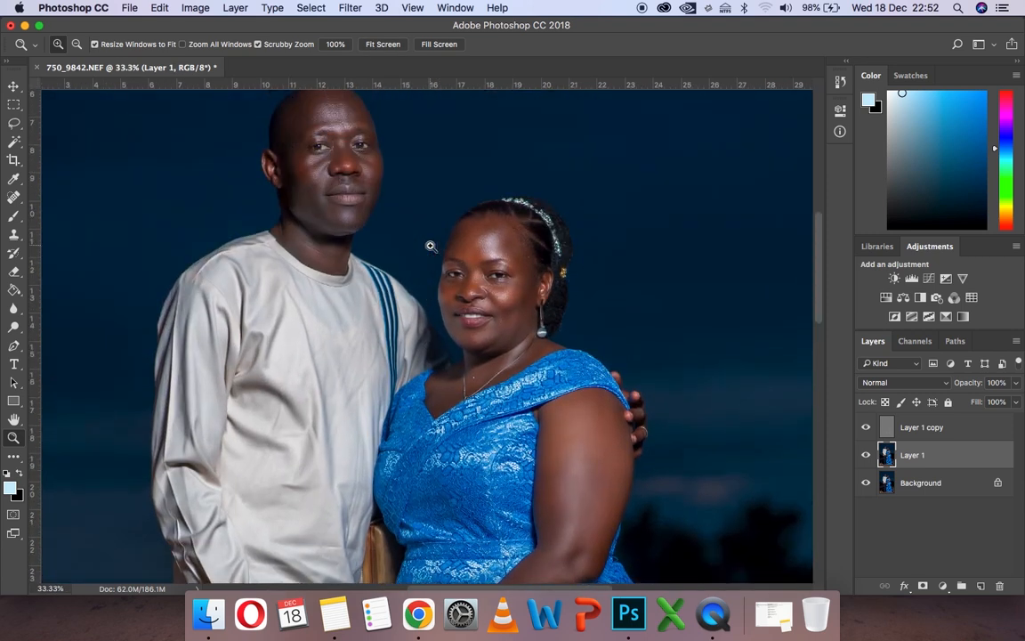
- Merge all visible layers into the Background and fit the whole photo on screen
scroll(431, 245, up, 2)
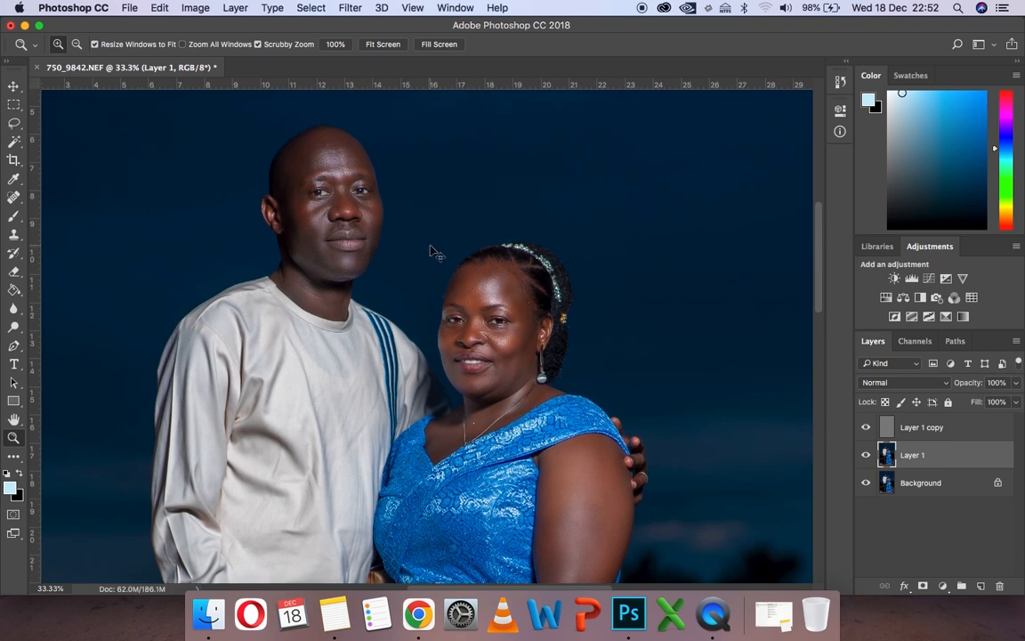
key(super+shift+e)
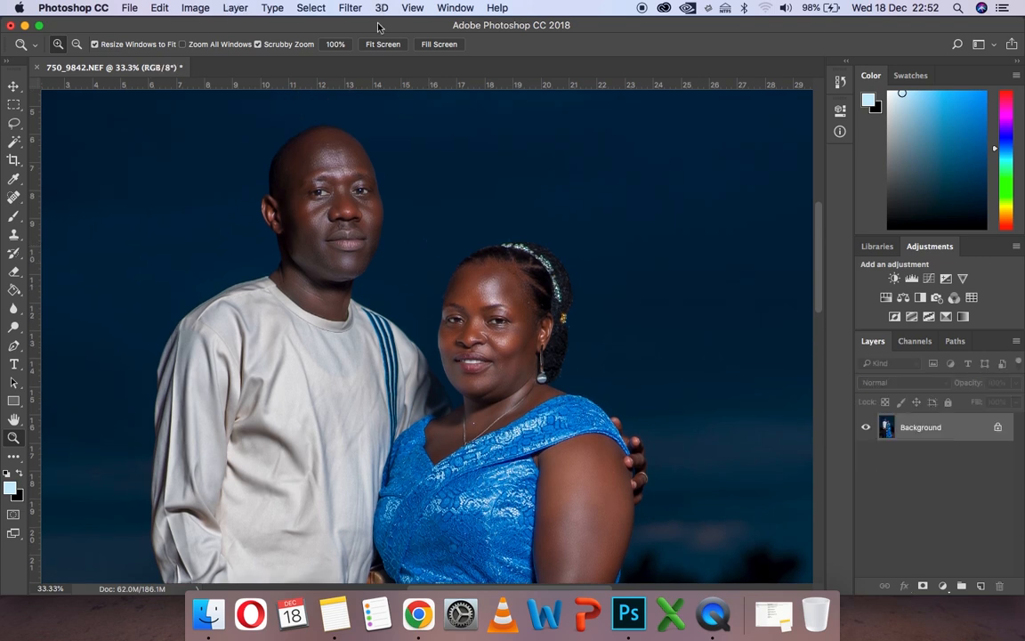
click(383, 45)
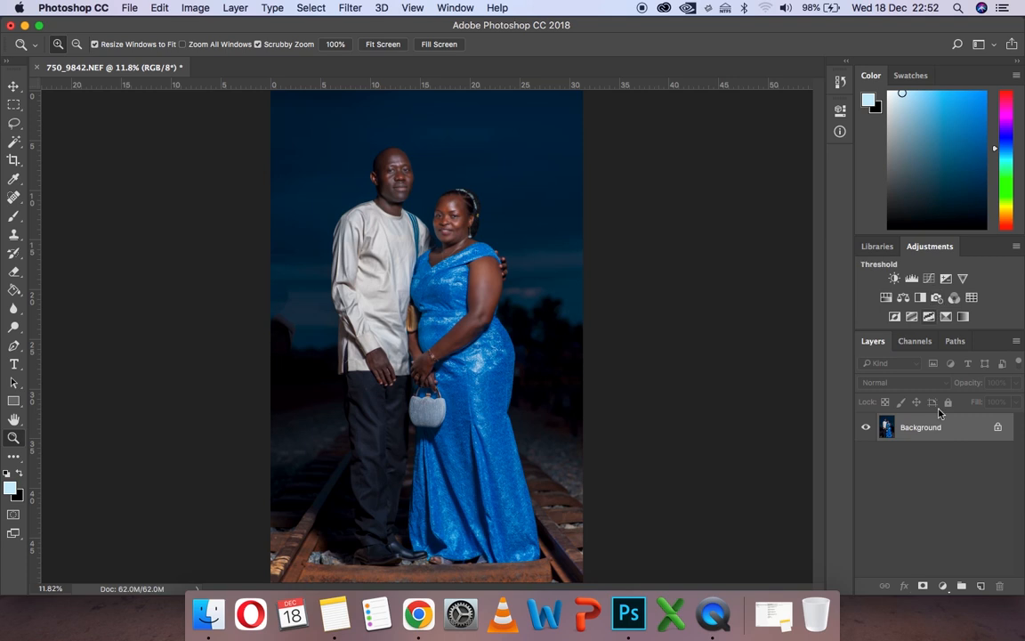
- Add a Color Lookup adjustment layer and load Buddha.cube from the Check It LUTs (CUBE) folder in Downloads as its 3DLUT file
click(943, 587)
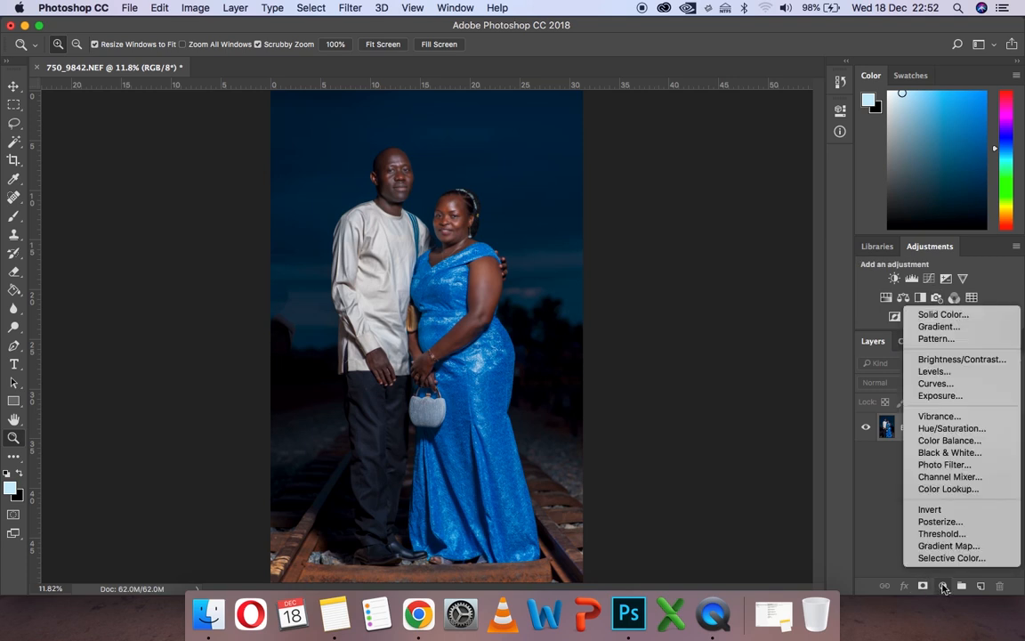
click(944, 490)
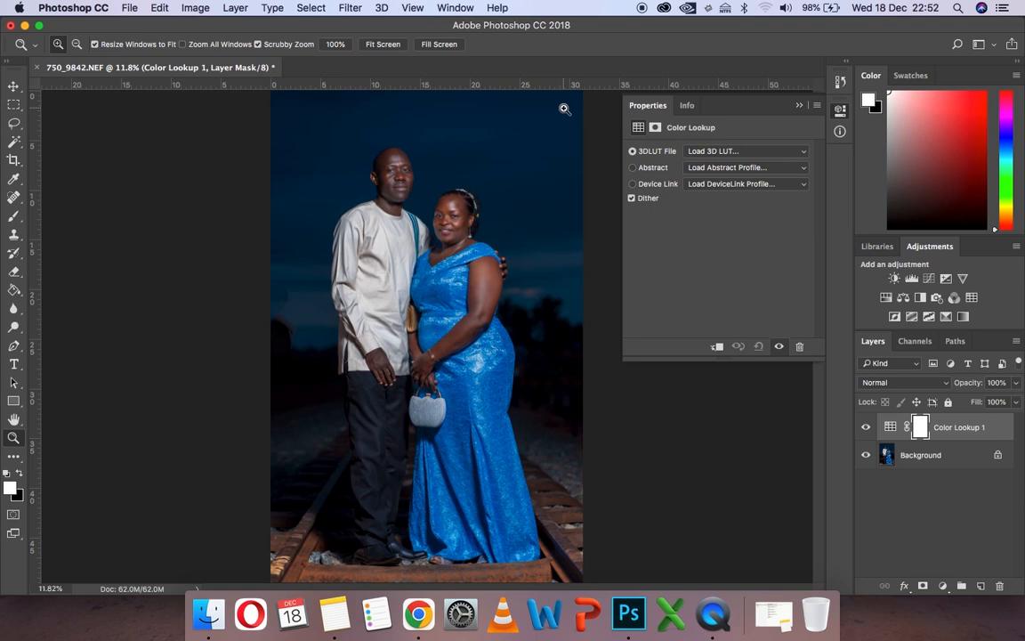
click(716, 151)
click(717, 153)
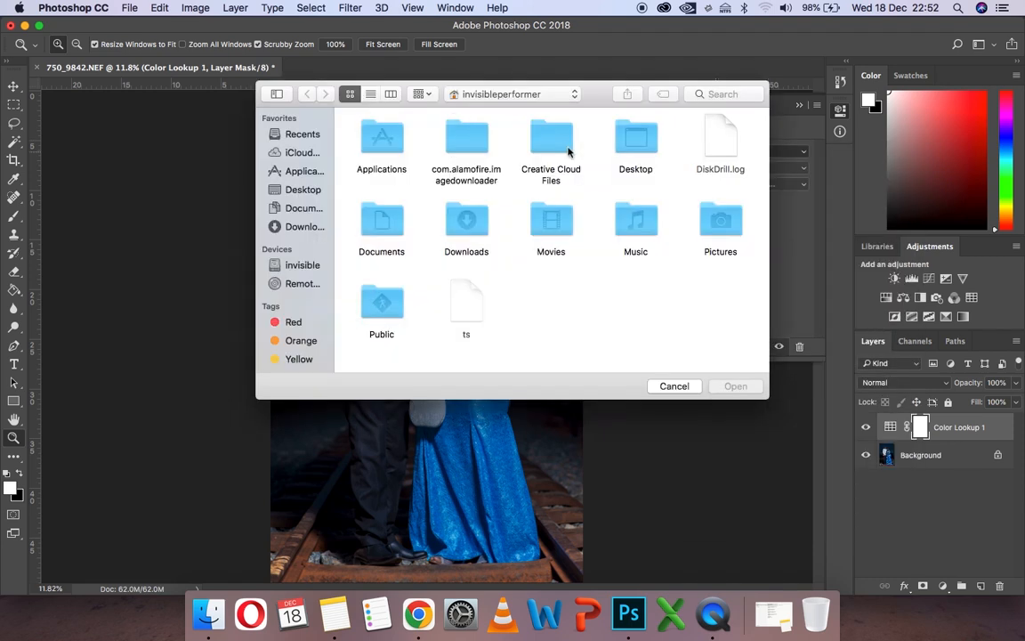
click(285, 226)
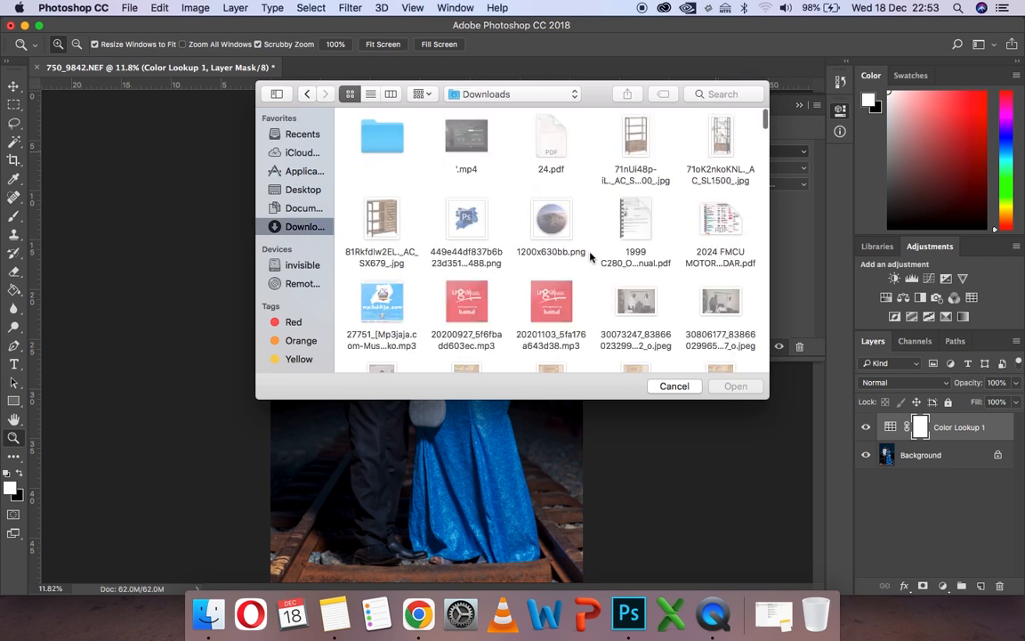
key(c)
double_click(717, 320)
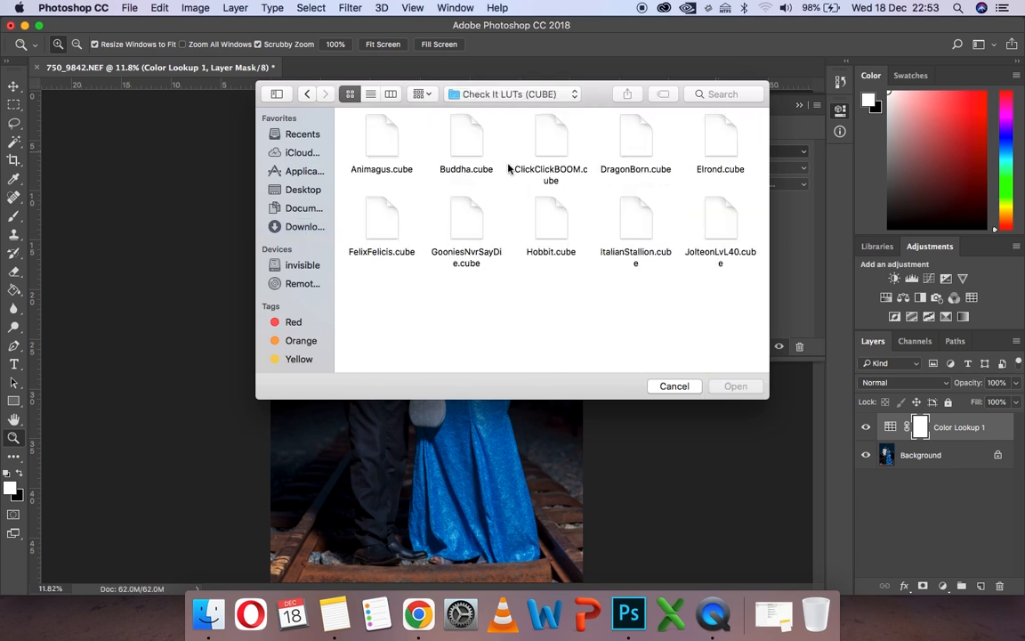
click(459, 150)
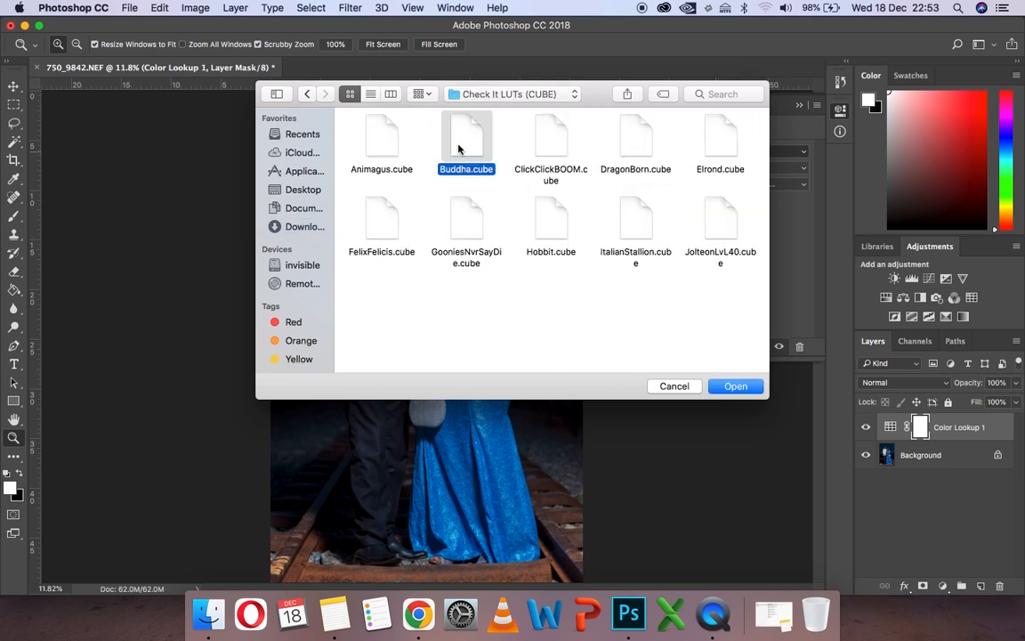
click(735, 388)
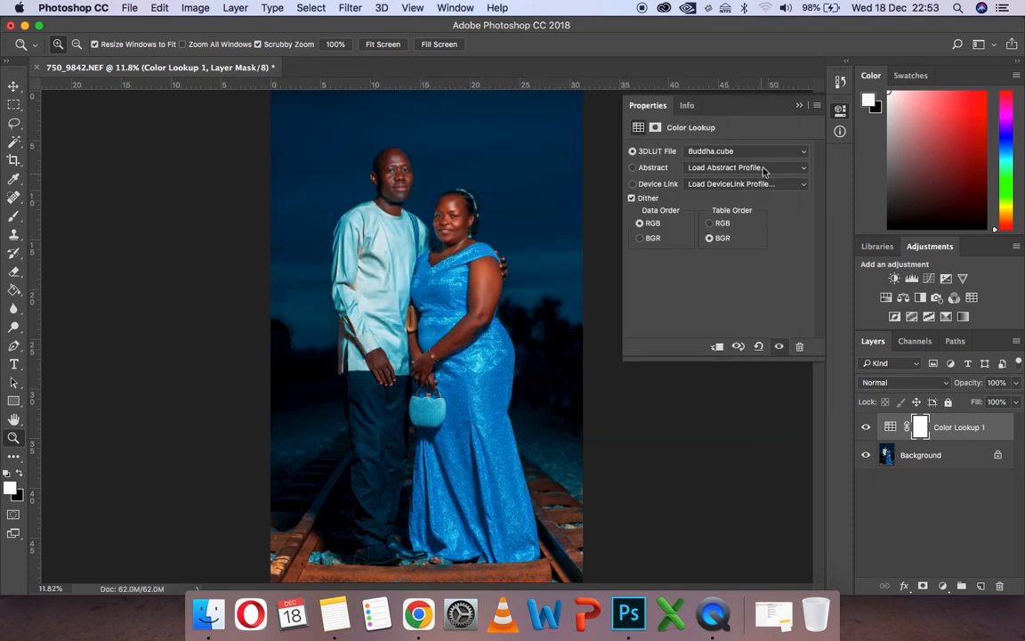
- Set the Color Lookup layer's opacity to 25% and deselect the layer
click(800, 107)
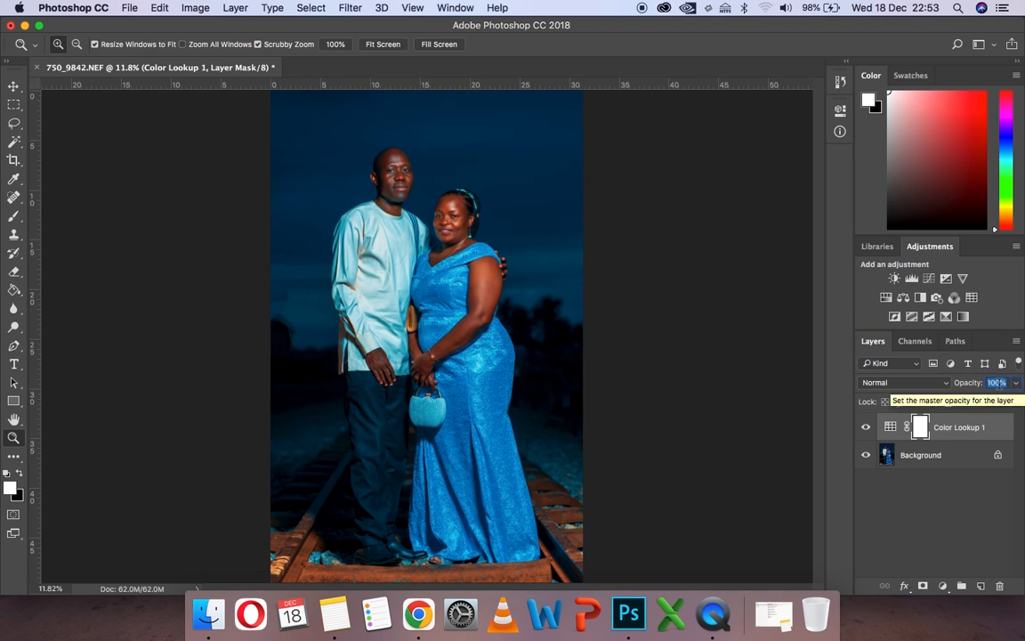
text(25)
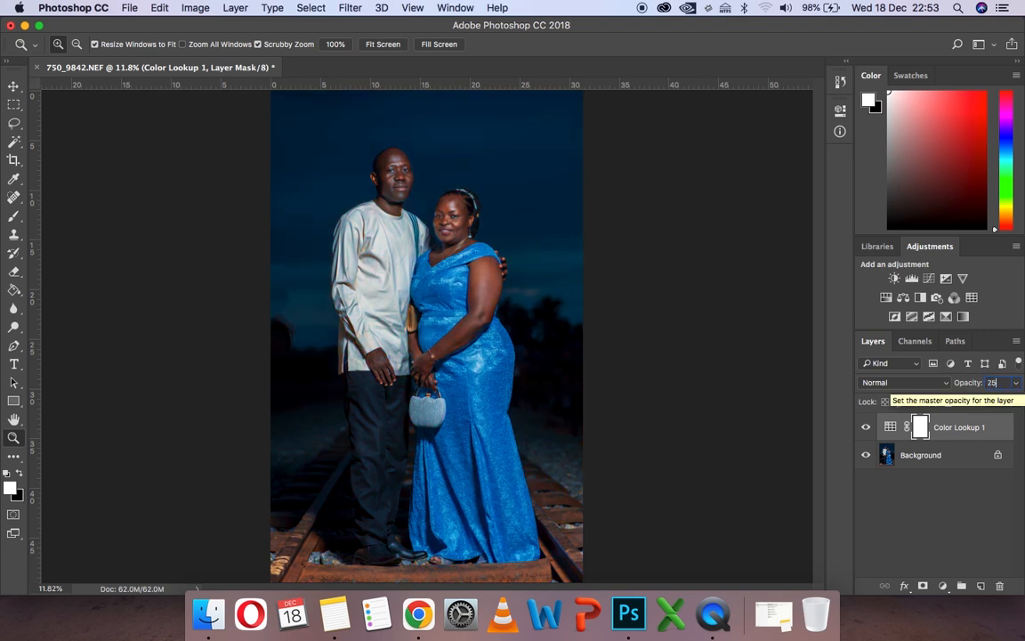
click(950, 539)
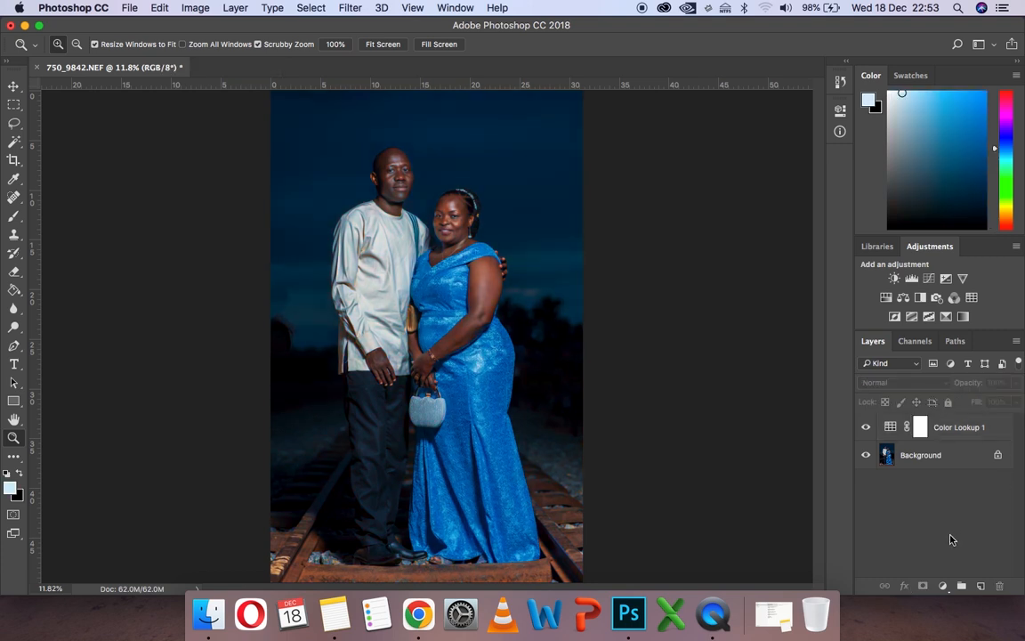
- Compare the photo with and without the Color Lookup layer, then merge the visible layers
click(865, 428)
click(866, 428)
click(407, 287)
click(406, 287)
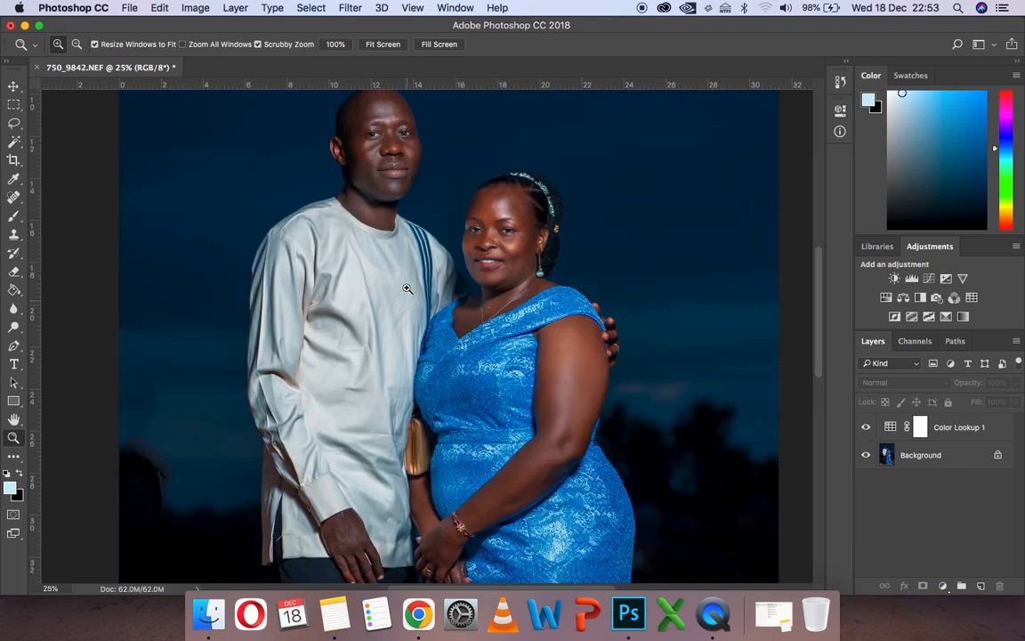
key(shift+super+e)
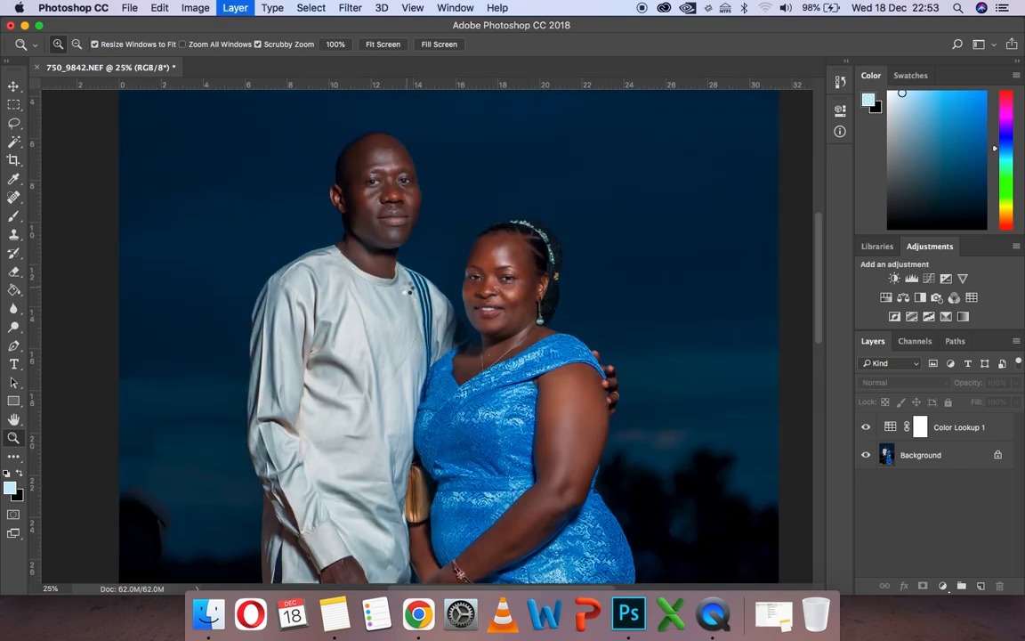